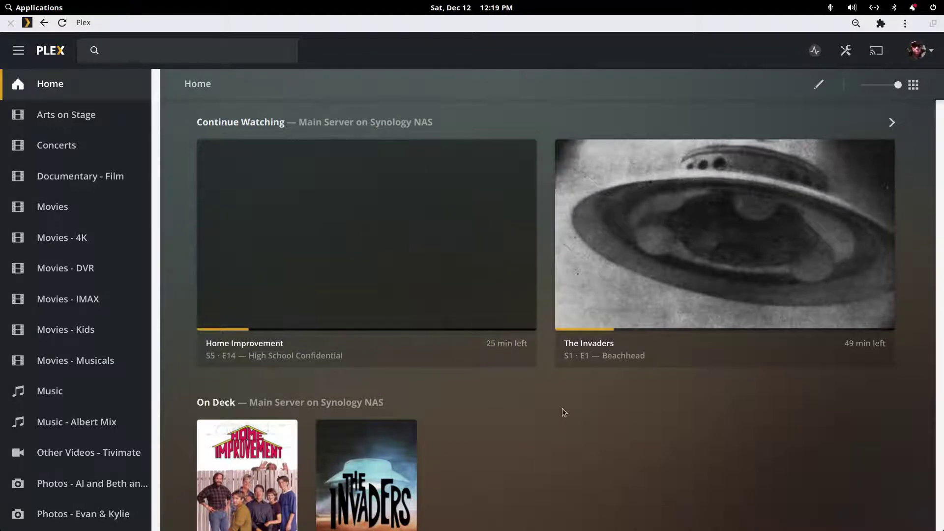
{"action": "scroll", "coordinate": [562, 408], "scroll_direction": "down", "scroll_amount": 3}
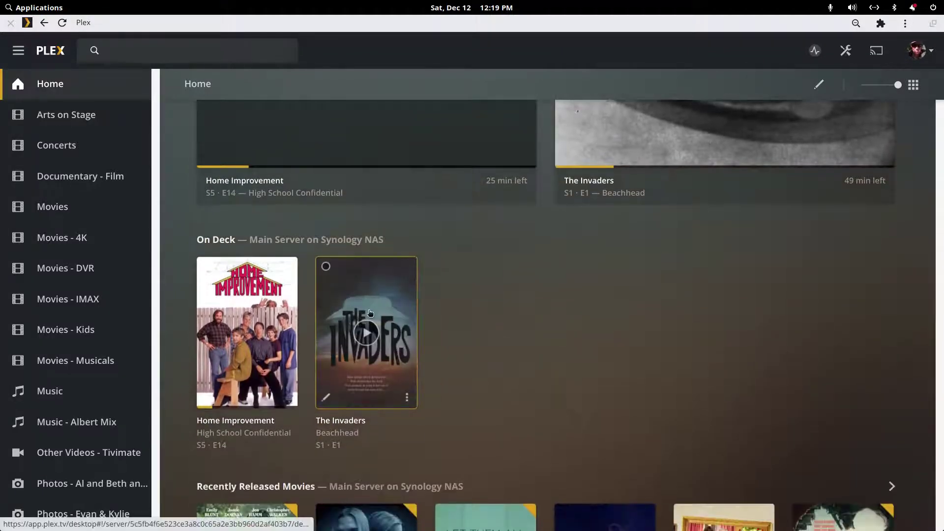
{"action": "scroll", "coordinate": [369, 313], "scroll_direction": "down", "scroll_amount": 2}
{"action": "scroll", "coordinate": [368, 315], "scroll_direction": "down", "scroll_amount": 3}
{"action": "scroll", "coordinate": [347, 333], "scroll_direction": "down", "scroll_amount": 1}
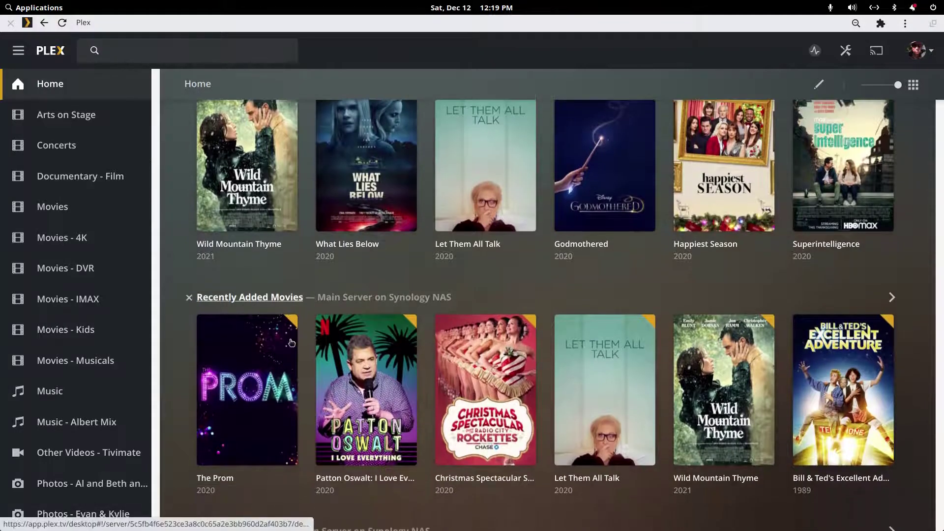
{"action": "scroll", "coordinate": [288, 338], "scroll_direction": "up", "scroll_amount": 2}
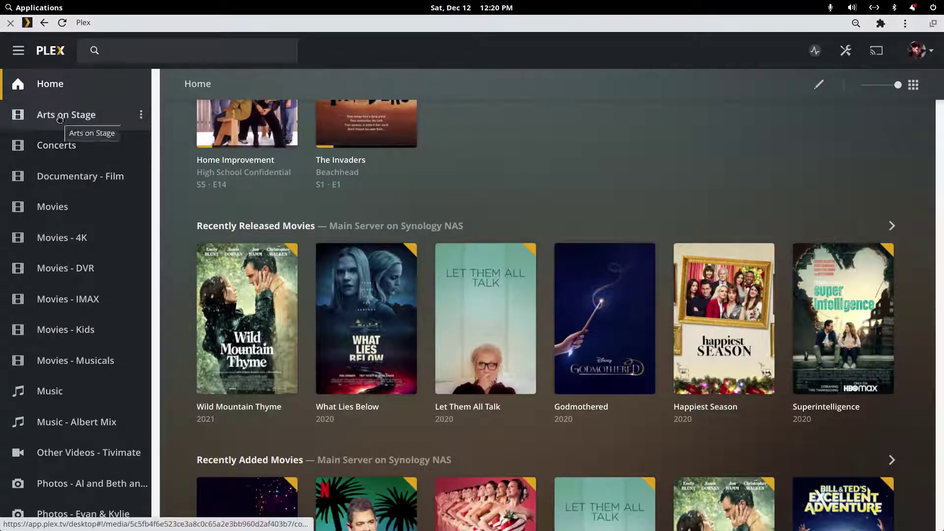
{"action": "scroll", "coordinate": [74, 243], "scroll_direction": "down", "scroll_amount": 4}
{"action": "scroll", "coordinate": [76, 252], "scroll_direction": "up", "scroll_amount": 4}
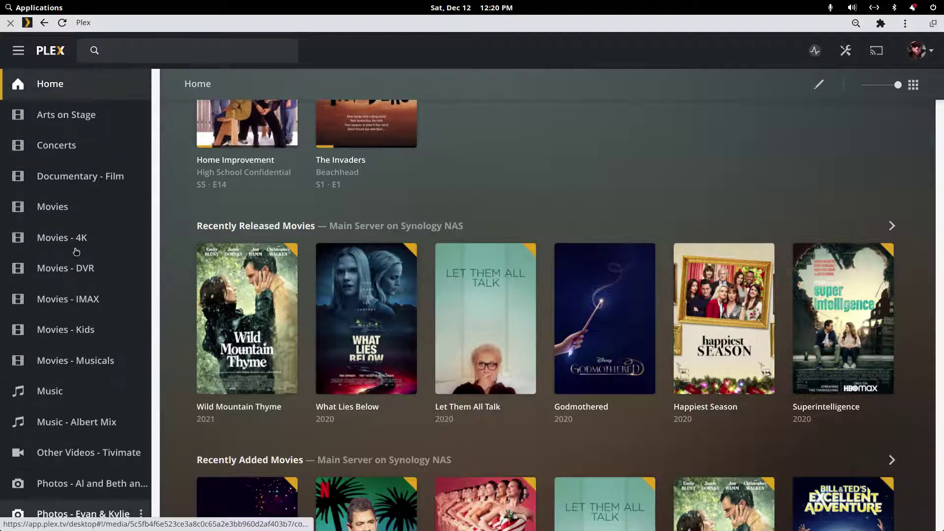
Browse Arts on Stage, Concerts, Documentary, Movies, 4K, DVR, IMAX, Kids and Musicals libraries.
{"action": "left_click", "coordinate": [63, 115]}
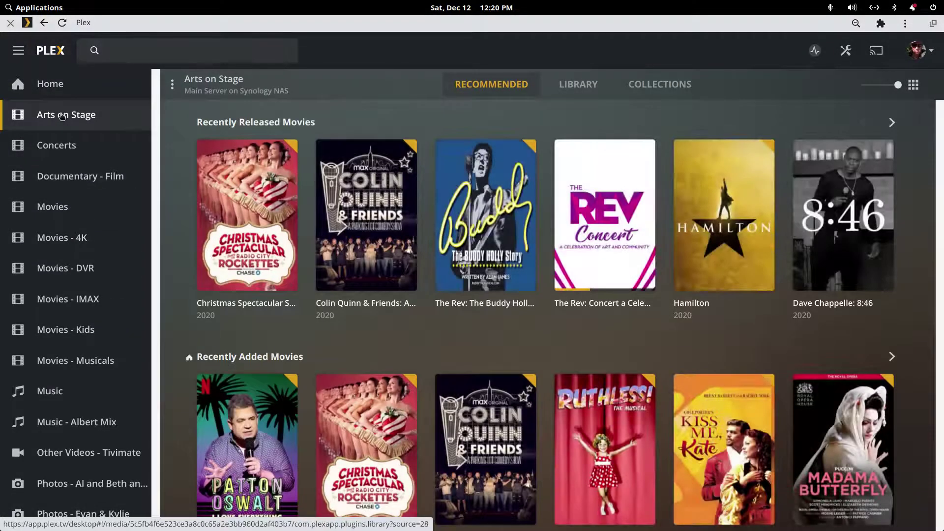
{"action": "left_click", "coordinate": [58, 148]}
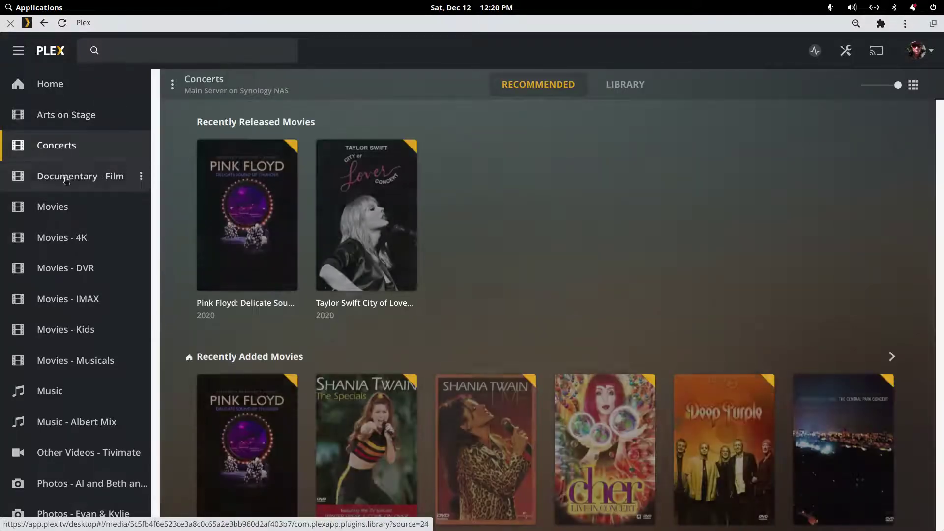
{"action": "left_click", "coordinate": [66, 180]}
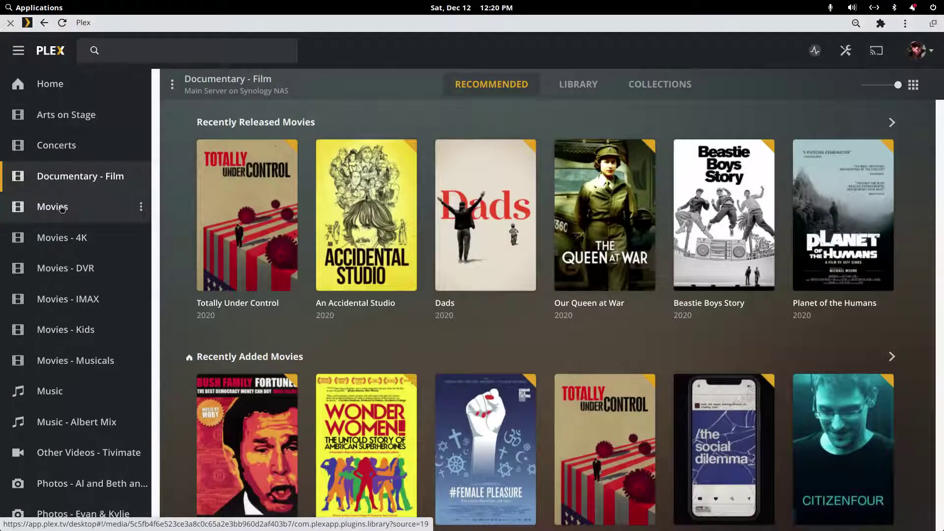
{"action": "left_click", "coordinate": [61, 208]}
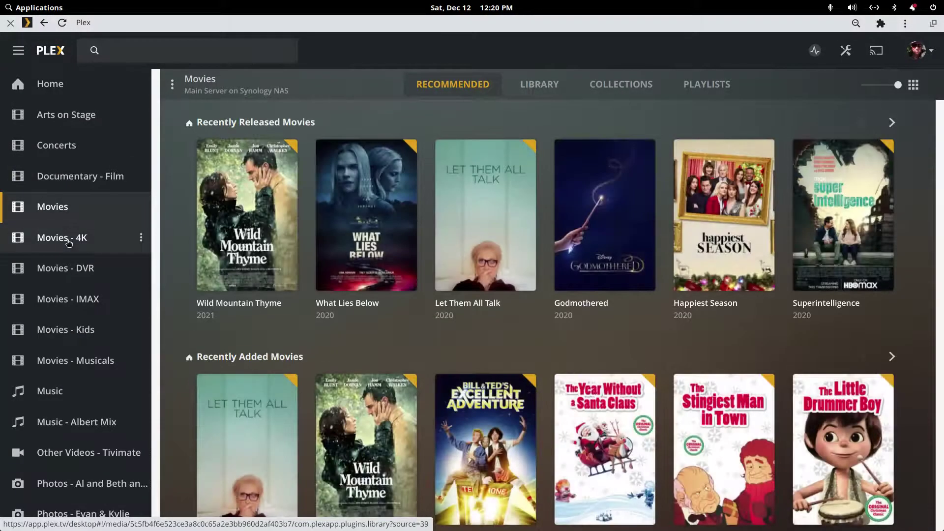
{"action": "left_click", "coordinate": [68, 242]}
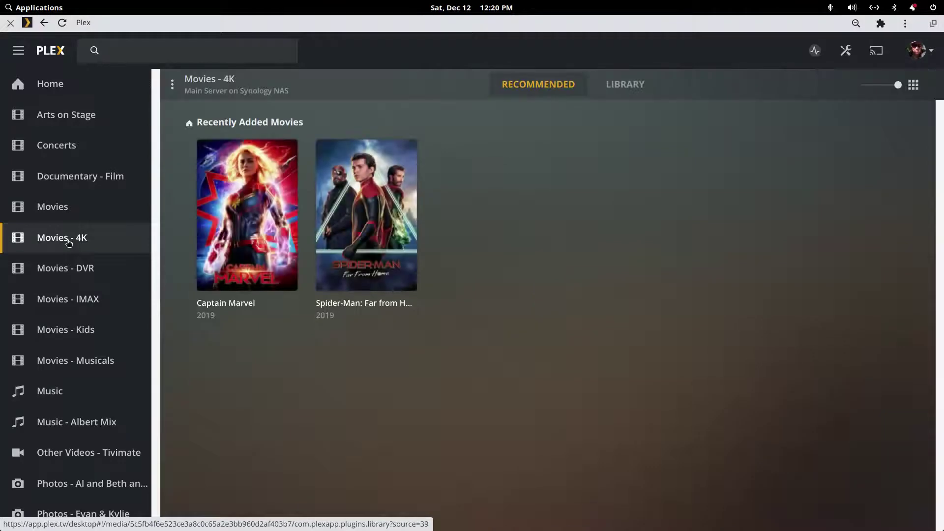
{"action": "left_click", "coordinate": [63, 272]}
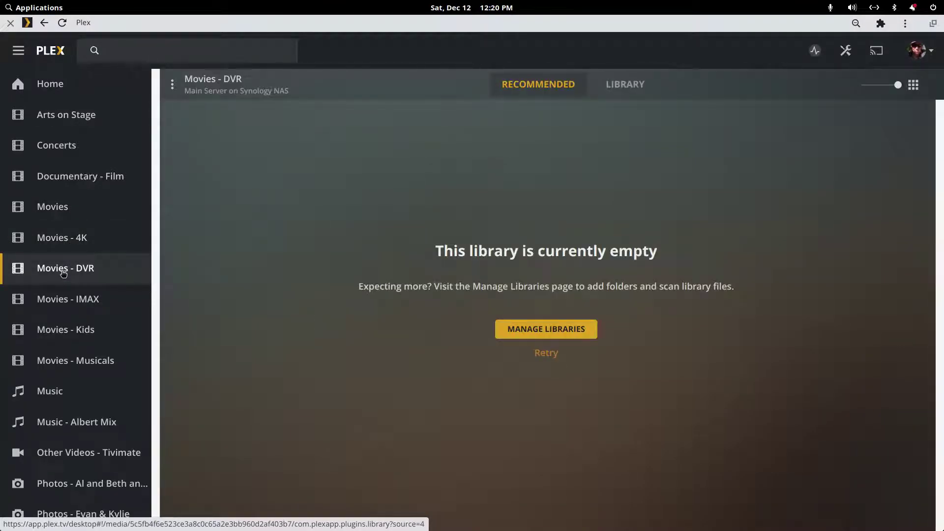
{"action": "scroll", "coordinate": [64, 273], "scroll_direction": "down", "scroll_amount": 1}
{"action": "scroll", "coordinate": [65, 259], "scroll_direction": "down", "scroll_amount": 1}
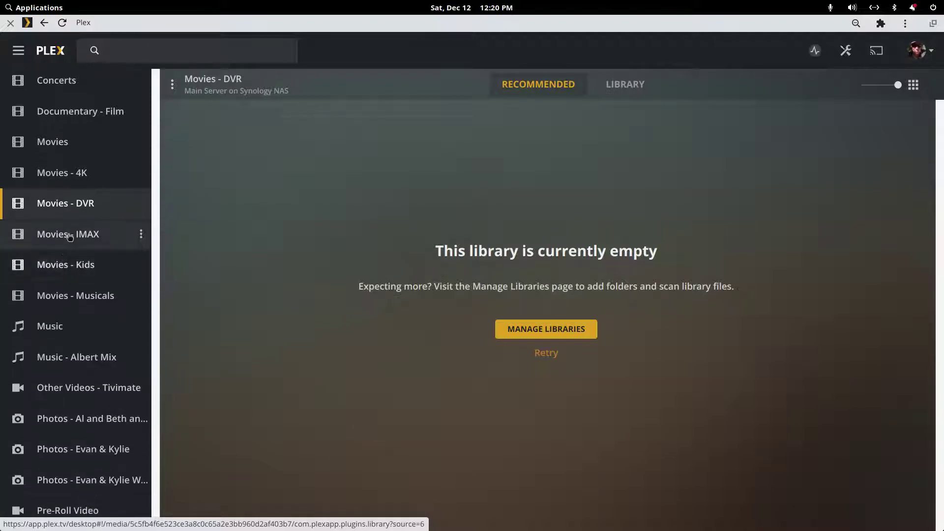
{"action": "left_click", "coordinate": [68, 237]}
{"action": "scroll", "coordinate": [69, 236], "scroll_direction": "down", "scroll_amount": 2}
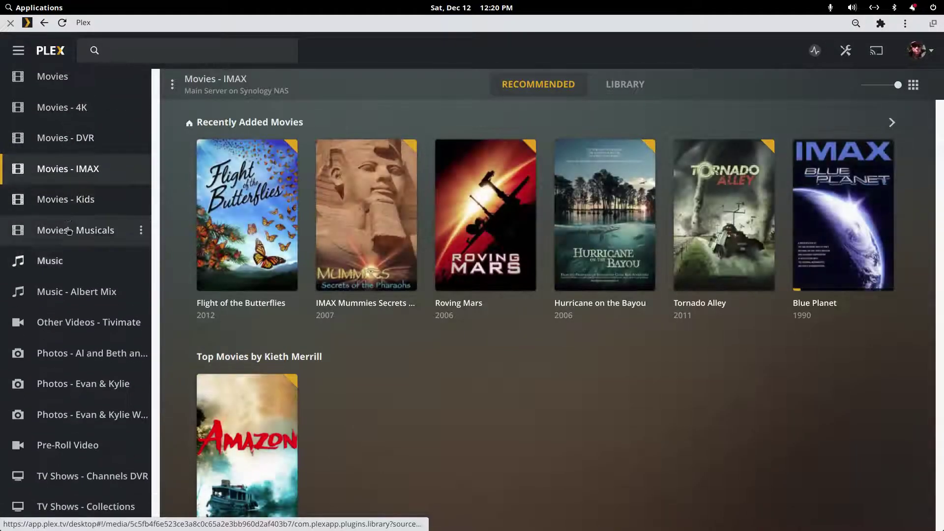
{"action": "left_click", "coordinate": [67, 201]}
{"action": "scroll", "coordinate": [65, 195], "scroll_direction": "down", "scroll_amount": 2}
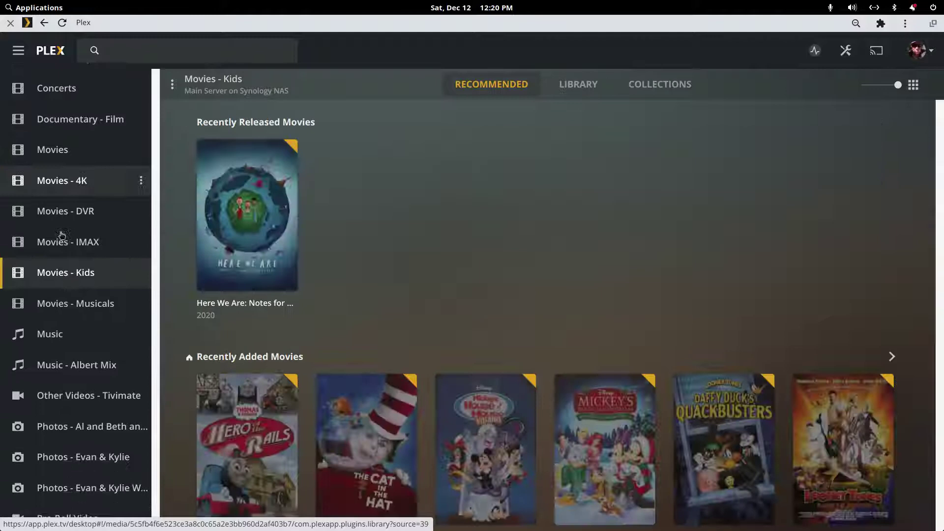
{"action": "scroll", "coordinate": [61, 258], "scroll_direction": "down", "scroll_amount": 1}
{"action": "left_click", "coordinate": [62, 265]}
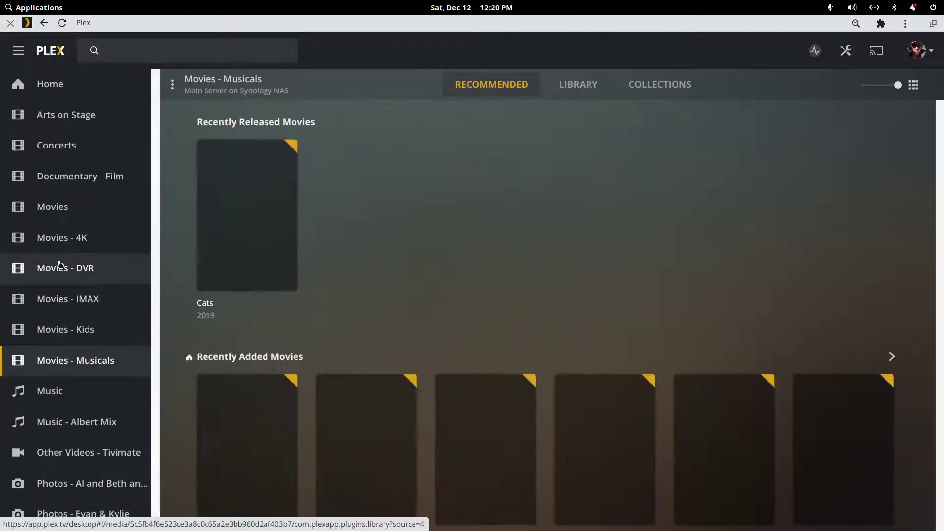
{"action": "scroll", "coordinate": [424, 276], "scroll_direction": "down", "scroll_amount": 3}
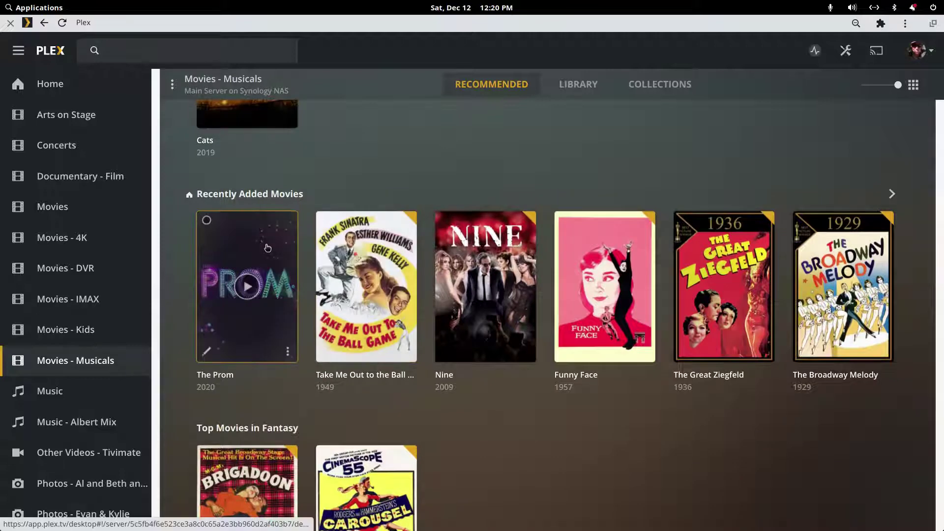
{"action": "mouse_move", "coordinate": [247, 286]}
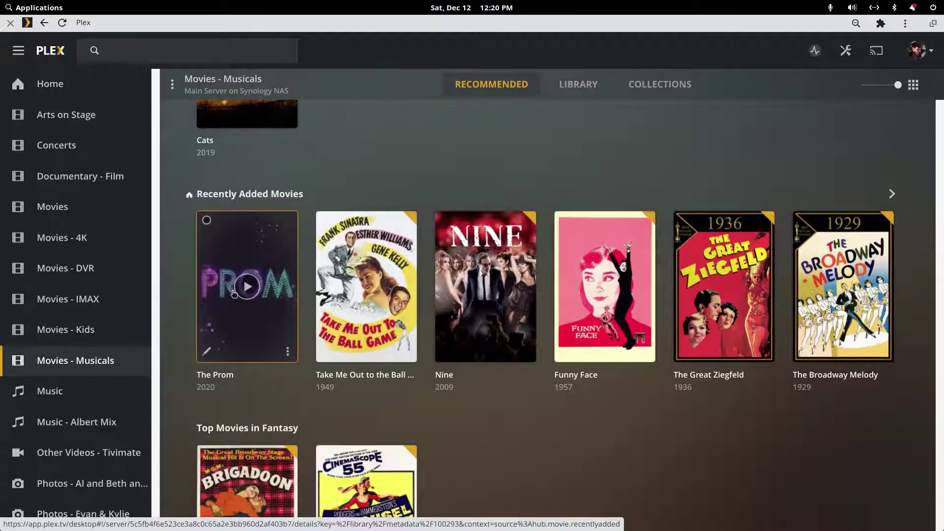
{"action": "scroll", "coordinate": [234, 293], "scroll_direction": "up", "scroll_amount": 2}
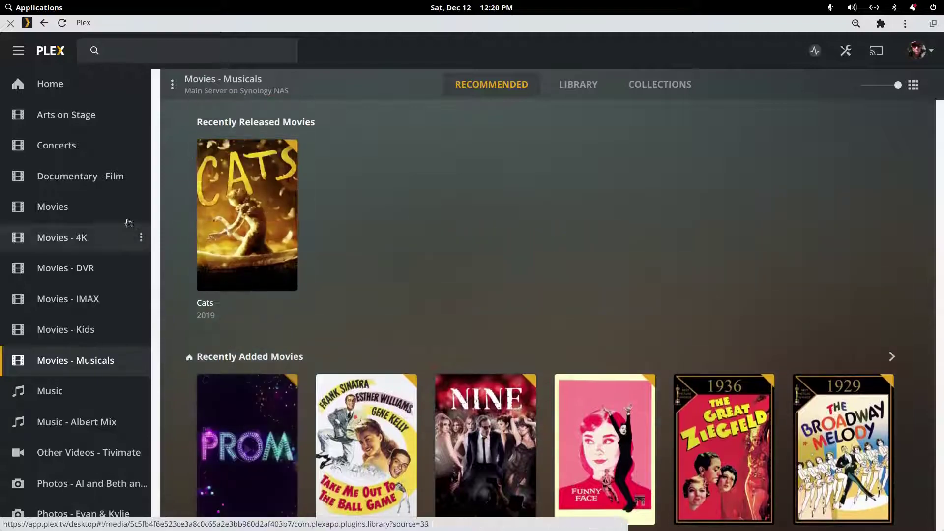
Return to the Arts on Stage library's Recommended page.
{"action": "left_click", "coordinate": [73, 117]}
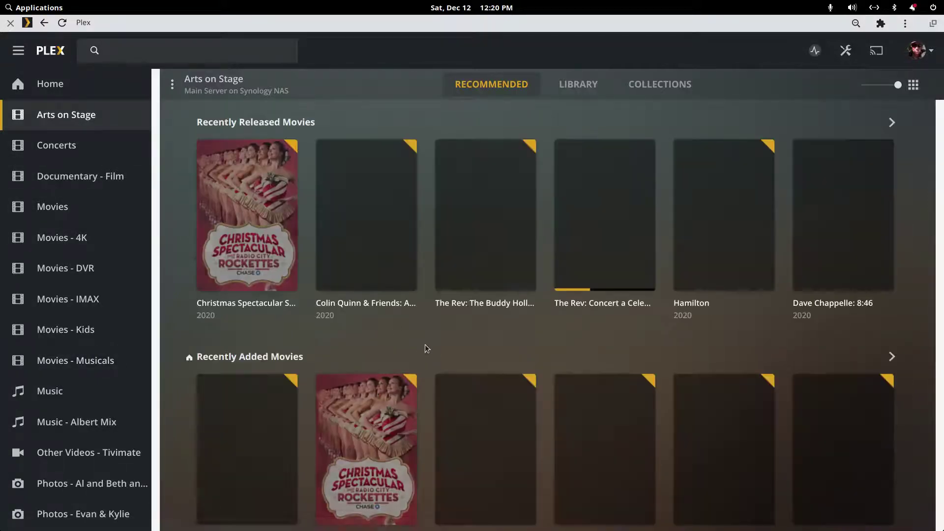
{"action": "scroll", "coordinate": [421, 350], "scroll_direction": "down", "scroll_amount": 2}
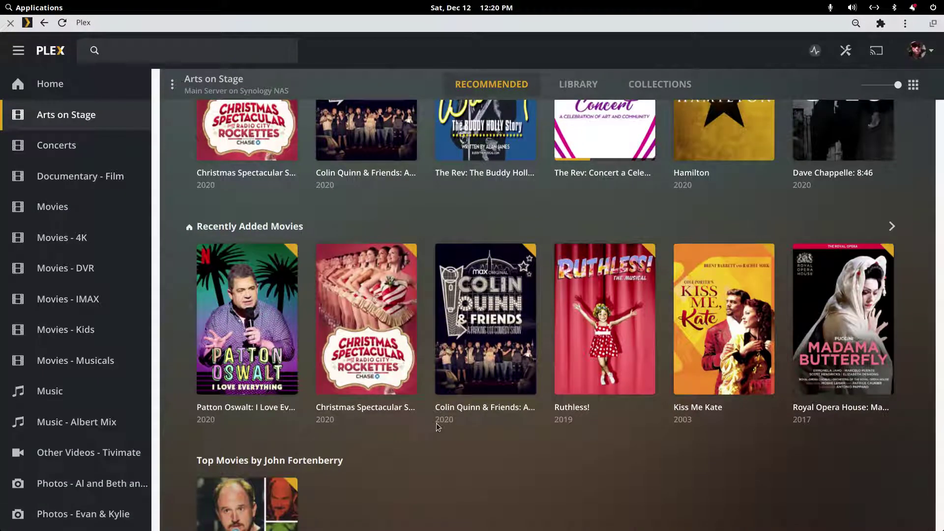
{"action": "mouse_move", "coordinate": [366, 319]}
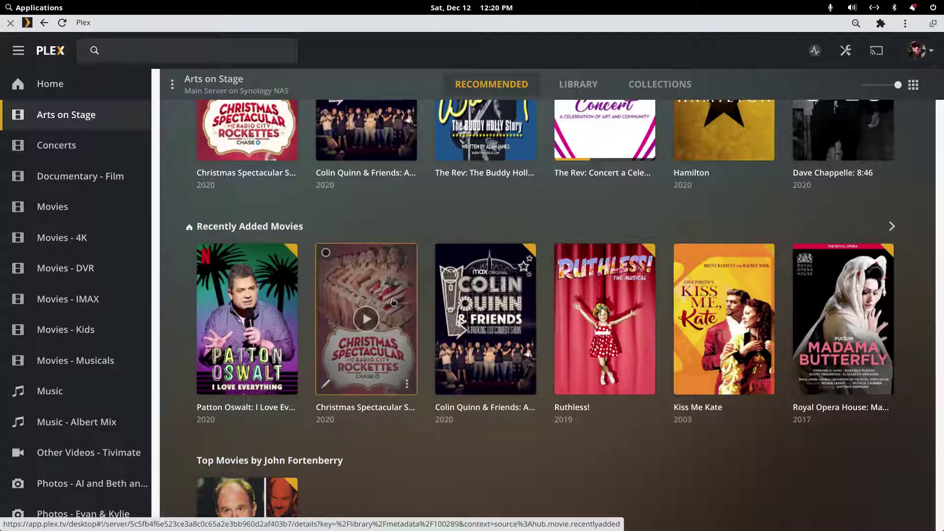
{"action": "left_click", "coordinate": [54, 91]}
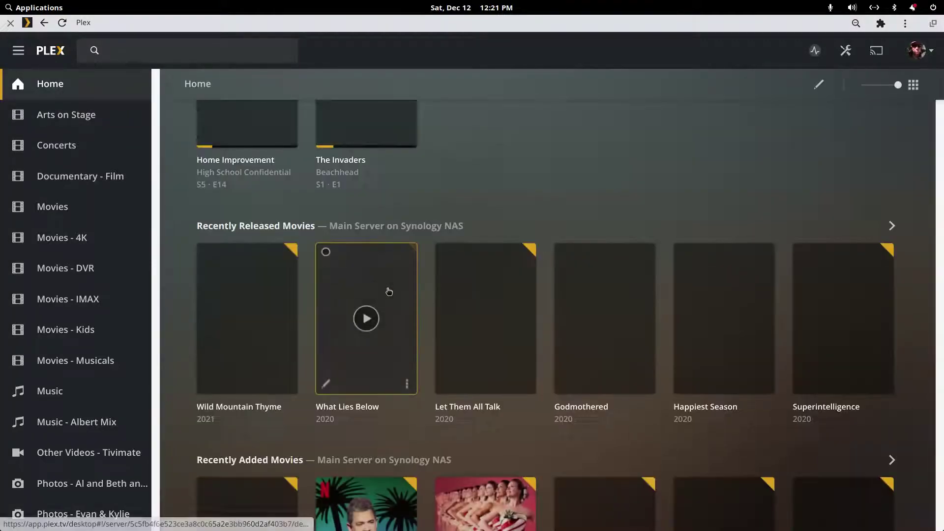
{"action": "scroll", "coordinate": [387, 292], "scroll_direction": "down", "scroll_amount": 2}
{"action": "scroll", "coordinate": [386, 291], "scroll_direction": "down", "scroll_amount": 1}
{"action": "scroll", "coordinate": [384, 294], "scroll_direction": "down", "scroll_amount": 1}
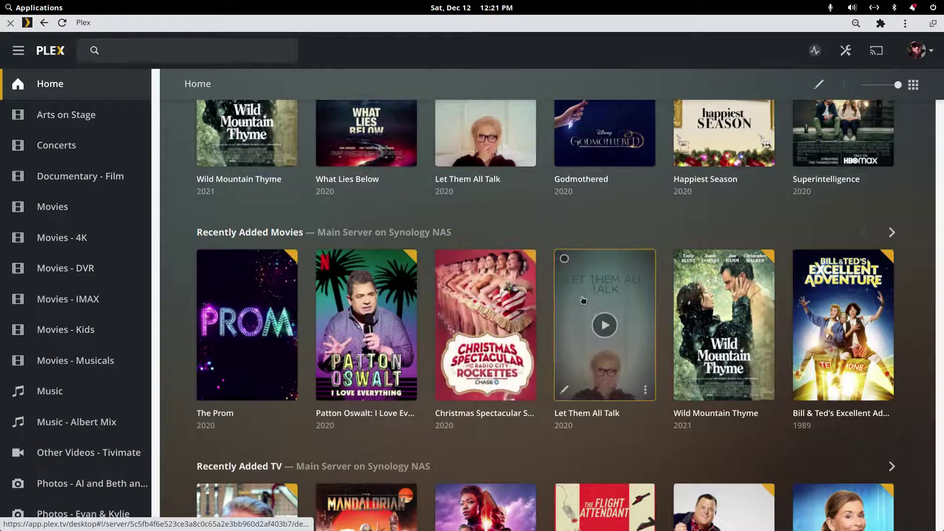
{"action": "left_click", "coordinate": [892, 233]}
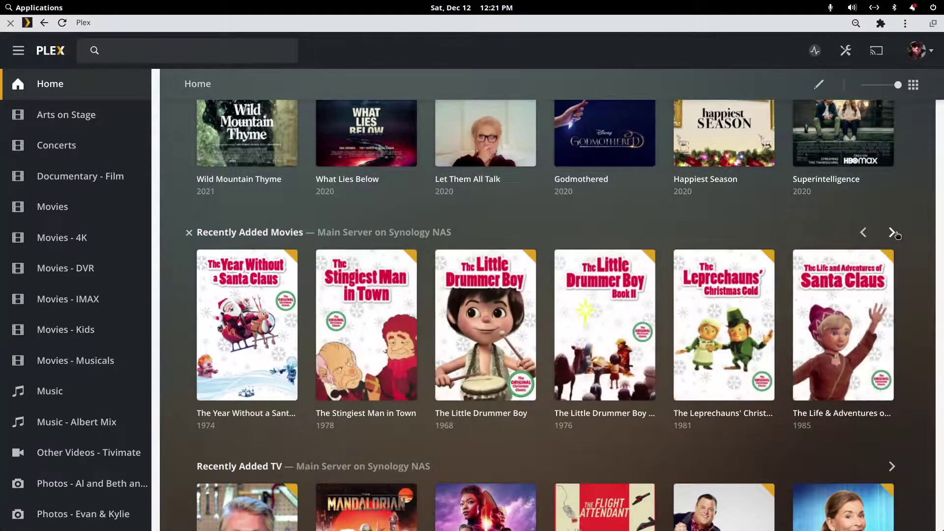
{"action": "left_click", "coordinate": [862, 233]}
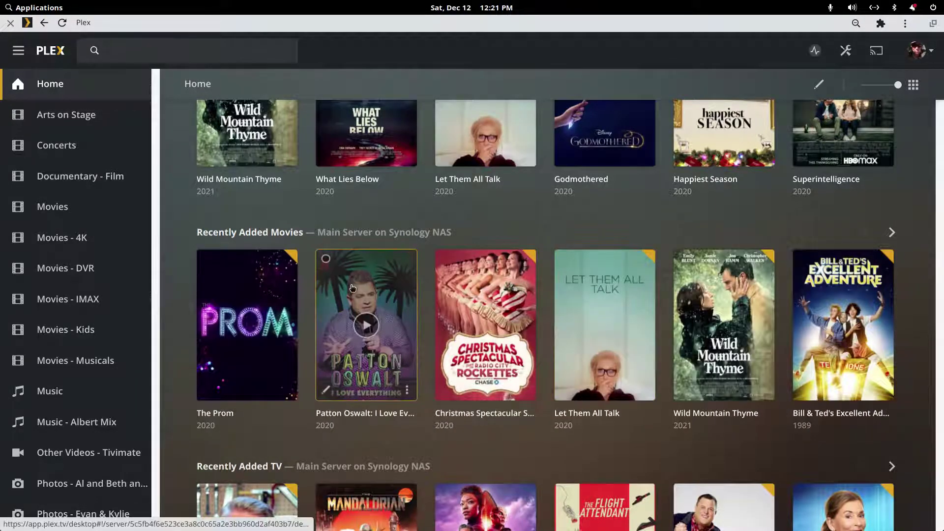
{"action": "scroll", "coordinate": [352, 288], "scroll_direction": "up", "scroll_amount": 3}
{"action": "scroll", "coordinate": [351, 289], "scroll_direction": "down", "scroll_amount": 3}
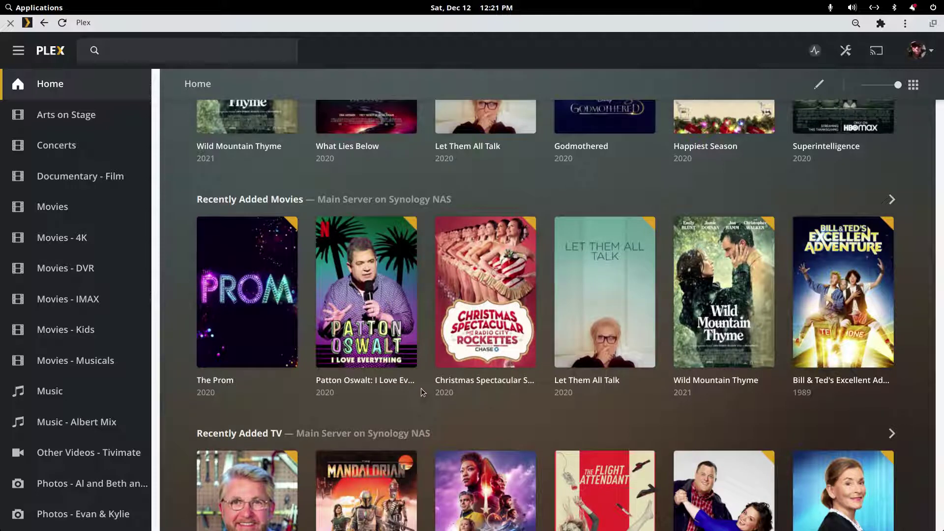
{"action": "scroll", "coordinate": [423, 386], "scroll_direction": "up", "scroll_amount": 2}
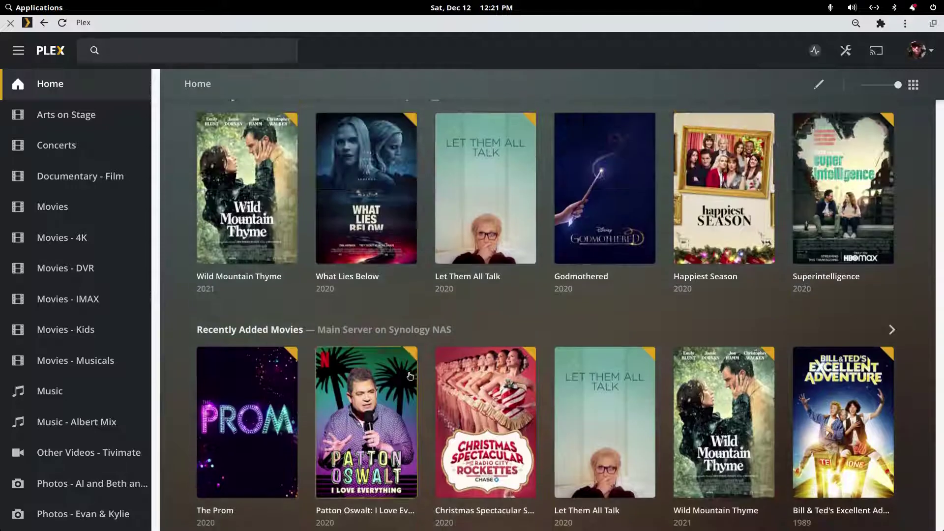
{"action": "scroll", "coordinate": [410, 370], "scroll_direction": "up", "scroll_amount": 2}
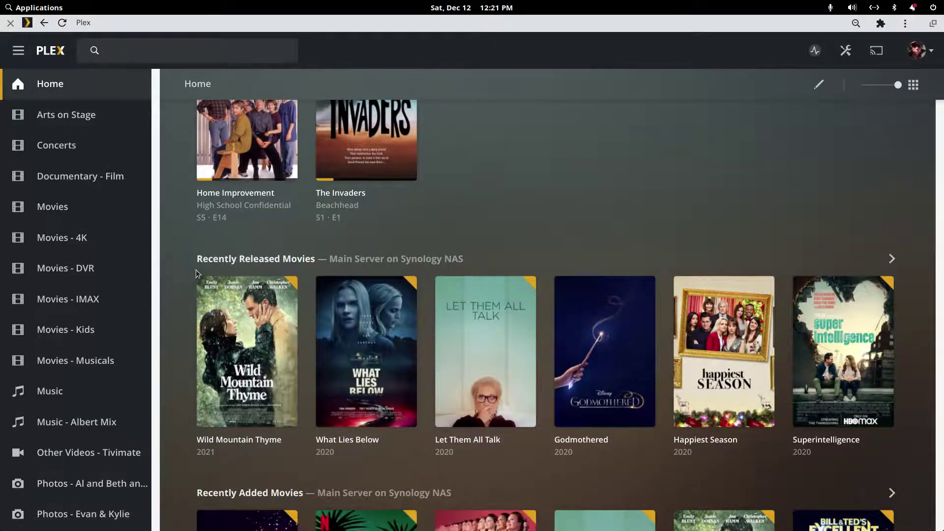
{"action": "scroll", "coordinate": [320, 269], "scroll_direction": "down", "scroll_amount": 2}
{"action": "scroll", "coordinate": [320, 269], "scroll_direction": "down", "scroll_amount": 3}
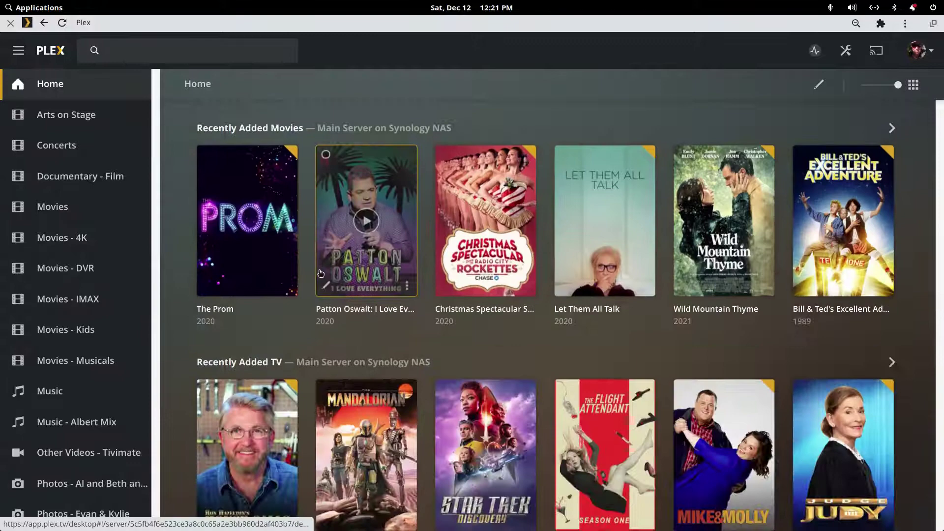
{"action": "scroll", "coordinate": [319, 270], "scroll_direction": "down", "scroll_amount": 1}
{"action": "scroll", "coordinate": [319, 270], "scroll_direction": "down", "scroll_amount": 2}
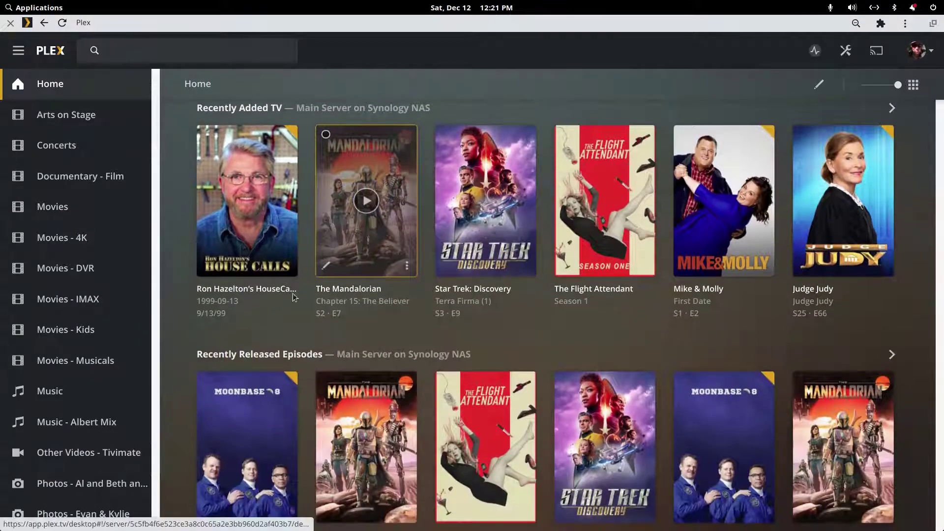
{"action": "scroll", "coordinate": [310, 351], "scroll_direction": "up", "scroll_amount": 5}
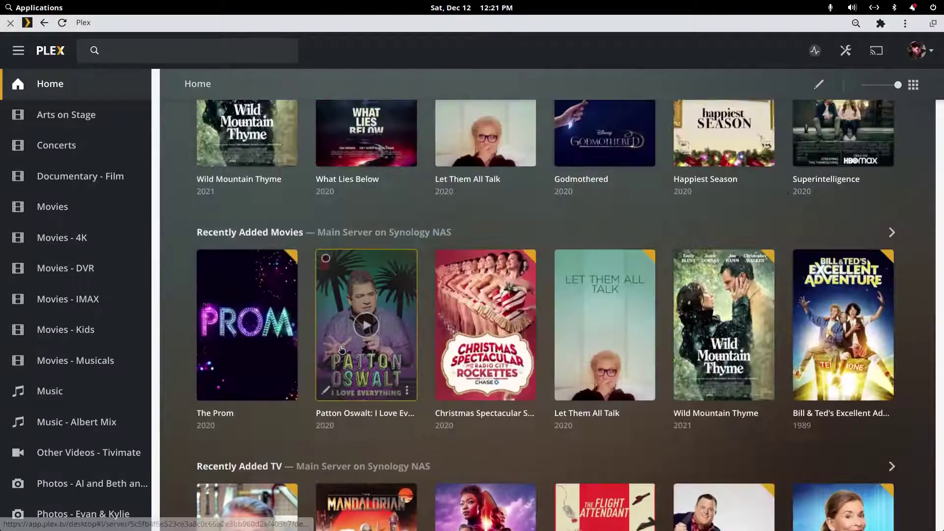
{"action": "scroll", "coordinate": [338, 345], "scroll_direction": "up", "scroll_amount": 3}
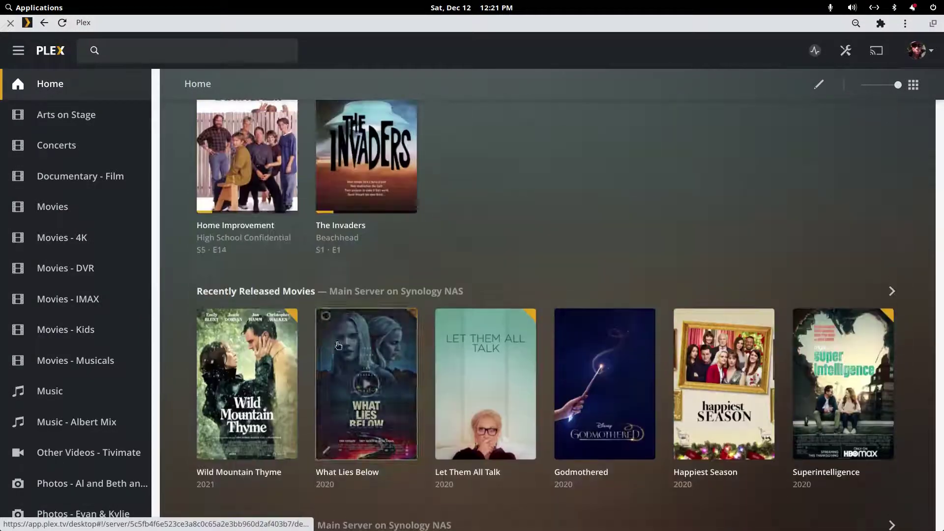
Open and reload the Arts on Stage library's Recommended page.
{"action": "left_click", "coordinate": [63, 115]}
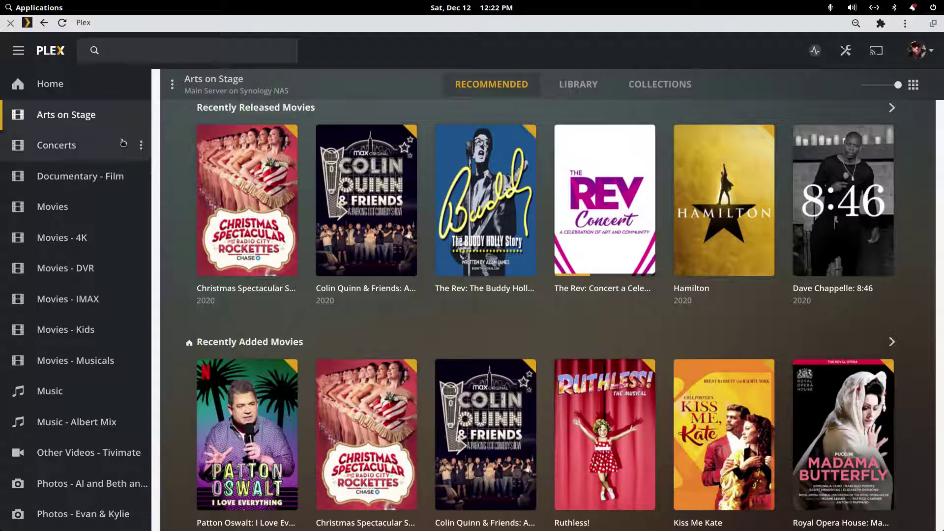
{"action": "left_click", "coordinate": [84, 115]}
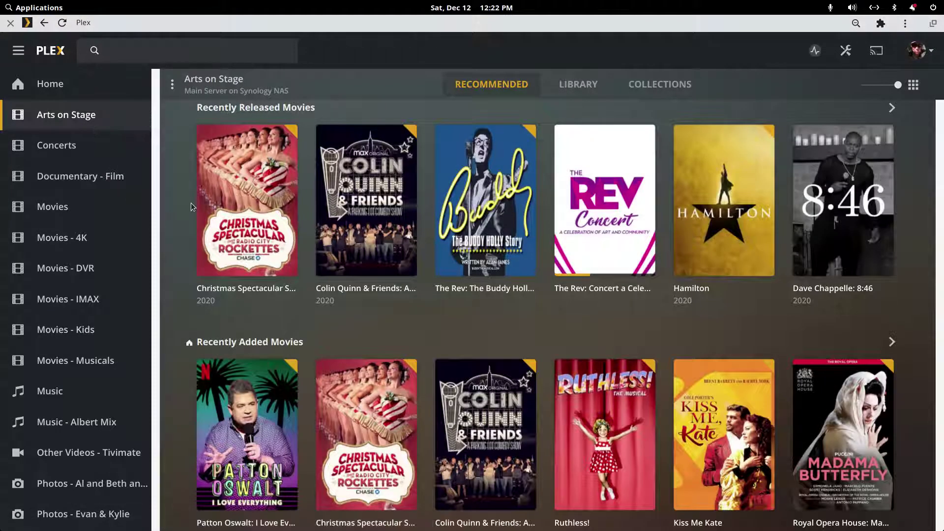
{"action": "scroll", "coordinate": [207, 222], "scroll_direction": "up", "scroll_amount": 1}
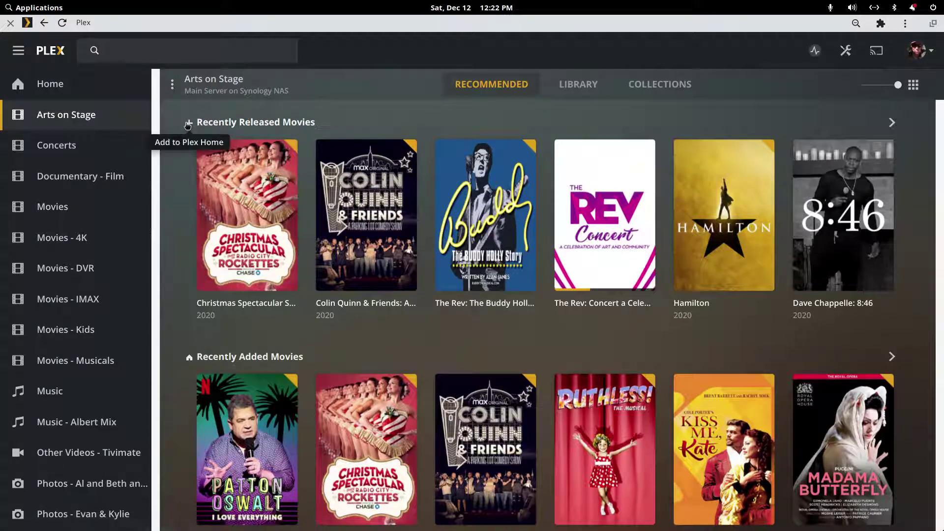
Add the Arts on Stage Recently Released Movies row to Plex Home.
{"action": "left_click", "coordinate": [188, 126]}
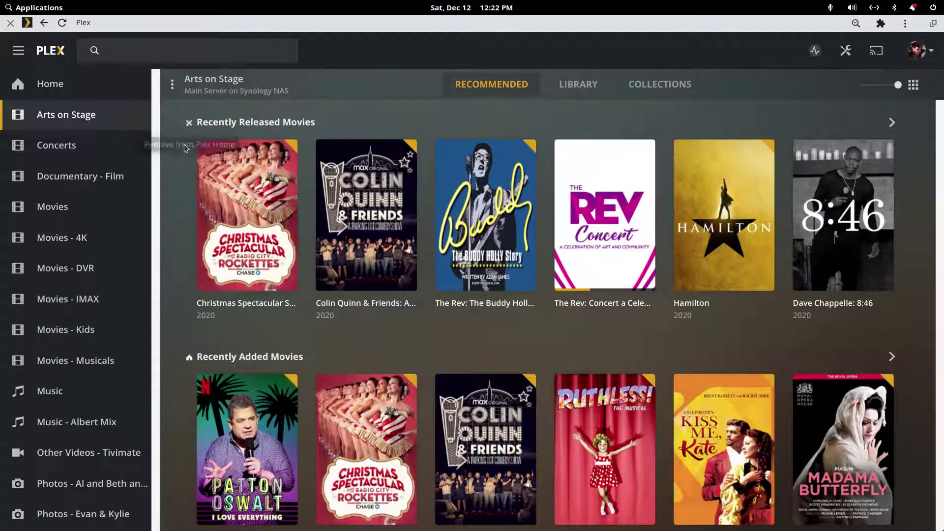
{"action": "scroll", "coordinate": [189, 140], "scroll_direction": "down", "scroll_amount": 1}
{"action": "scroll", "coordinate": [206, 247], "scroll_direction": "down", "scroll_amount": 2}
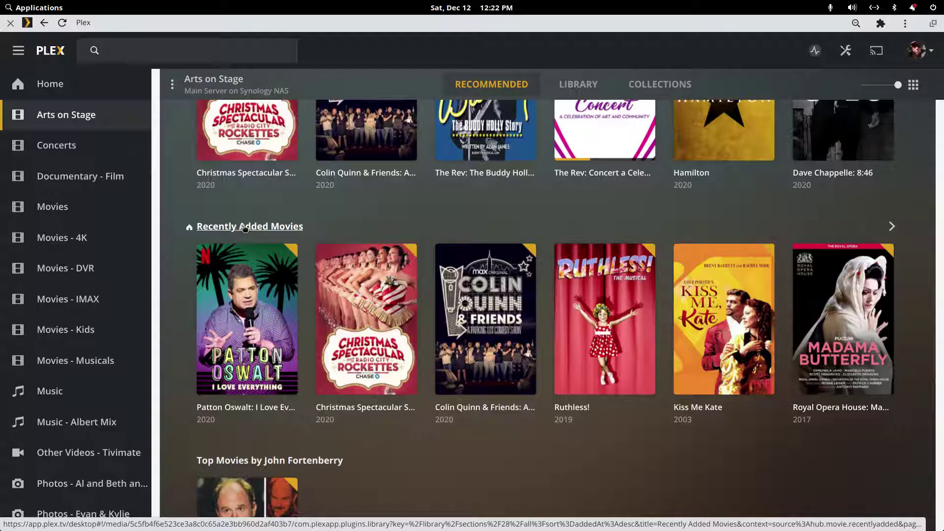
{"action": "scroll", "coordinate": [244, 229], "scroll_direction": "up", "scroll_amount": 2}
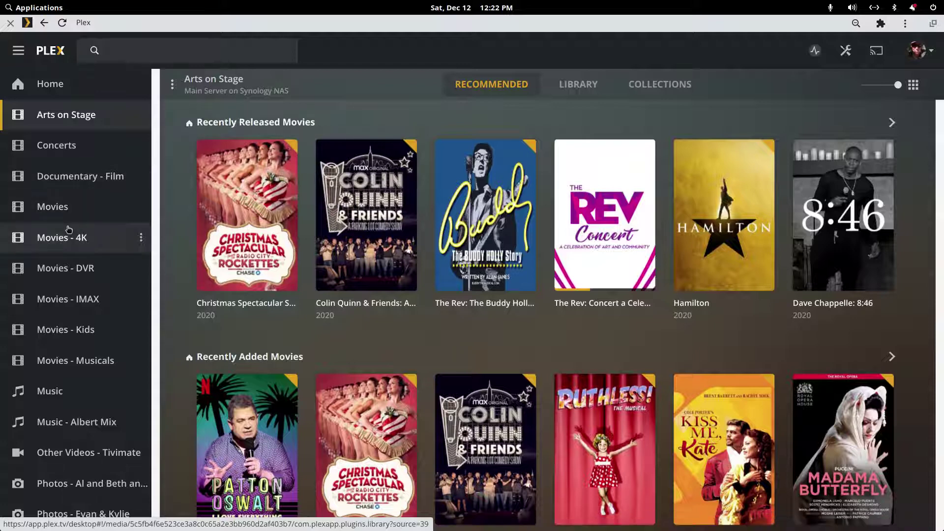
Go to Movies - Musicals and add its Recently Released Movies row (Cats) to Home.
{"action": "left_click", "coordinate": [72, 304]}
{"action": "scroll", "coordinate": [198, 355], "scroll_direction": "down", "scroll_amount": 1}
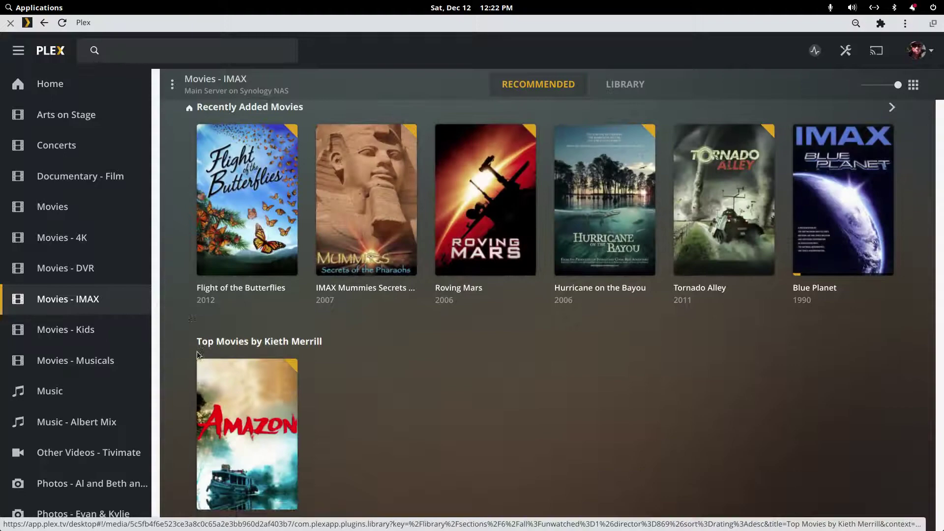
{"action": "scroll", "coordinate": [198, 356], "scroll_direction": "down", "scroll_amount": 1}
{"action": "scroll", "coordinate": [198, 354], "scroll_direction": "down", "scroll_amount": 2}
{"action": "scroll", "coordinate": [198, 353], "scroll_direction": "down", "scroll_amount": 2}
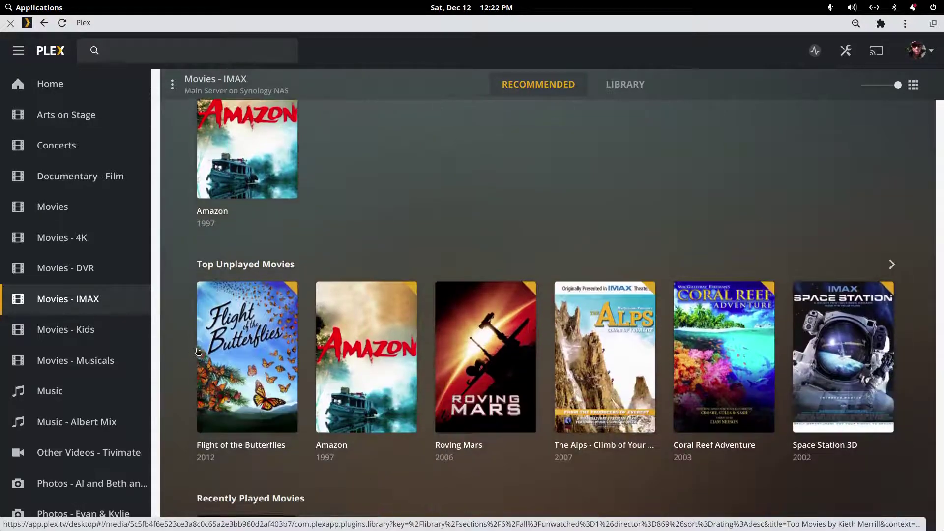
{"action": "scroll", "coordinate": [198, 352], "scroll_direction": "down", "scroll_amount": 2}
{"action": "scroll", "coordinate": [198, 350], "scroll_direction": "down", "scroll_amount": 1}
{"action": "scroll", "coordinate": [200, 343], "scroll_direction": "up", "scroll_amount": 6}
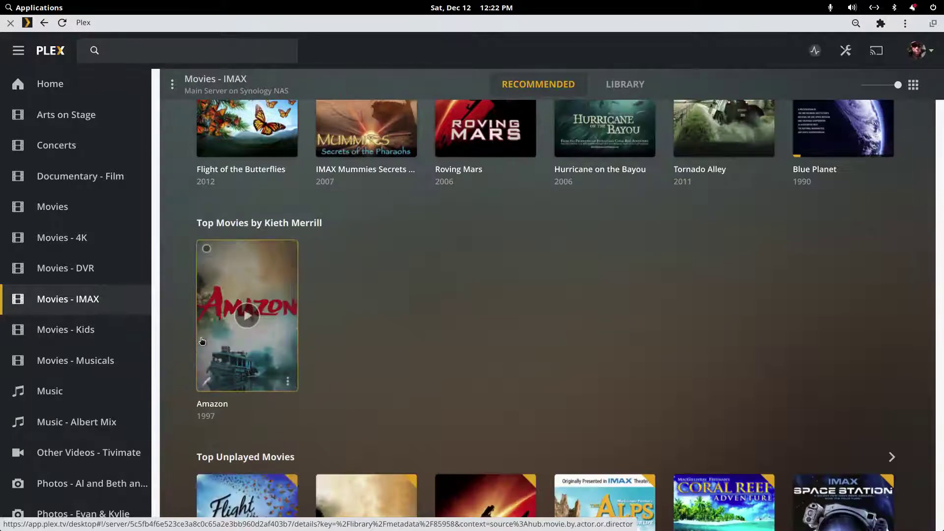
{"action": "scroll", "coordinate": [202, 341], "scroll_direction": "up", "scroll_amount": 2}
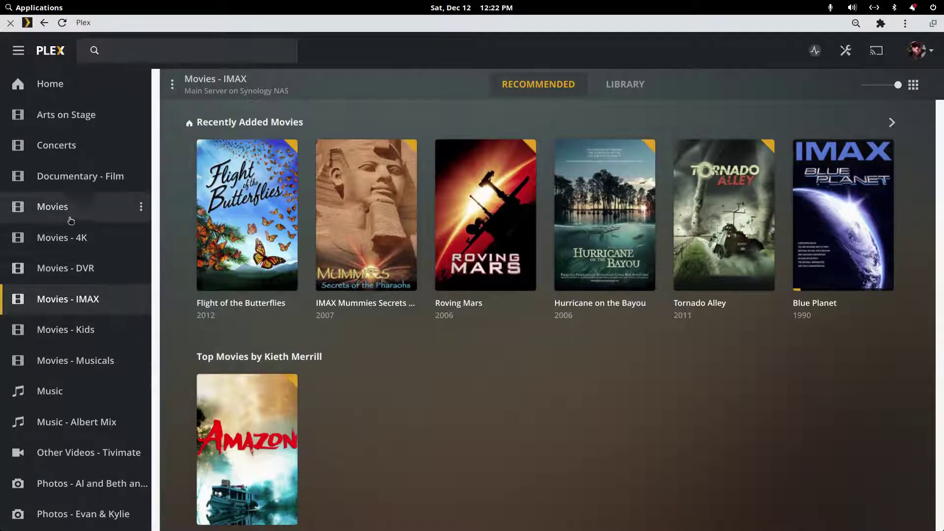
{"action": "left_click", "coordinate": [76, 239]}
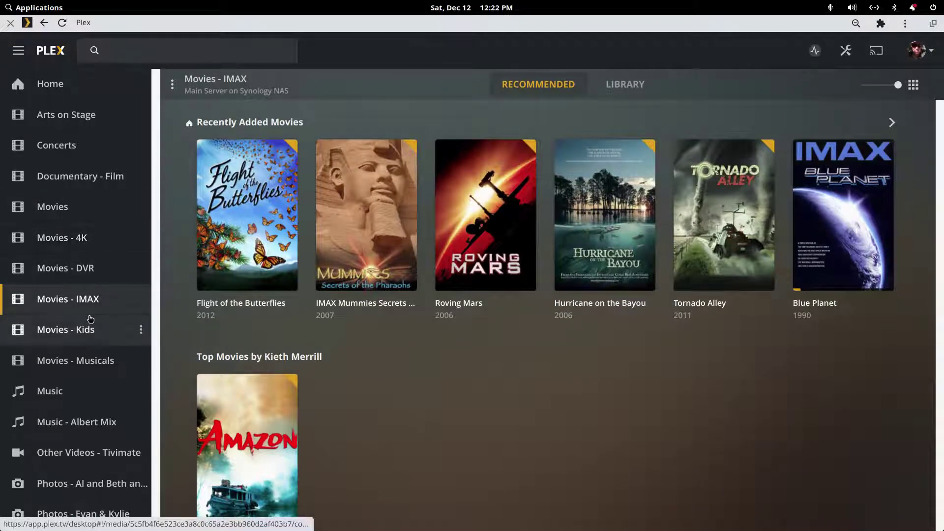
{"action": "left_click", "coordinate": [77, 363]}
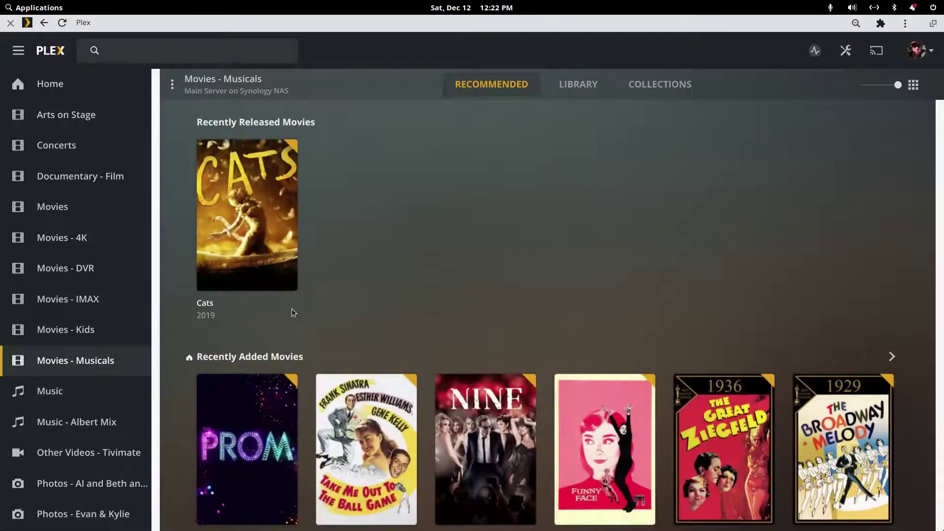
{"action": "scroll", "coordinate": [291, 312], "scroll_direction": "down", "scroll_amount": 2}
{"action": "scroll", "coordinate": [291, 312], "scroll_direction": "up", "scroll_amount": 2}
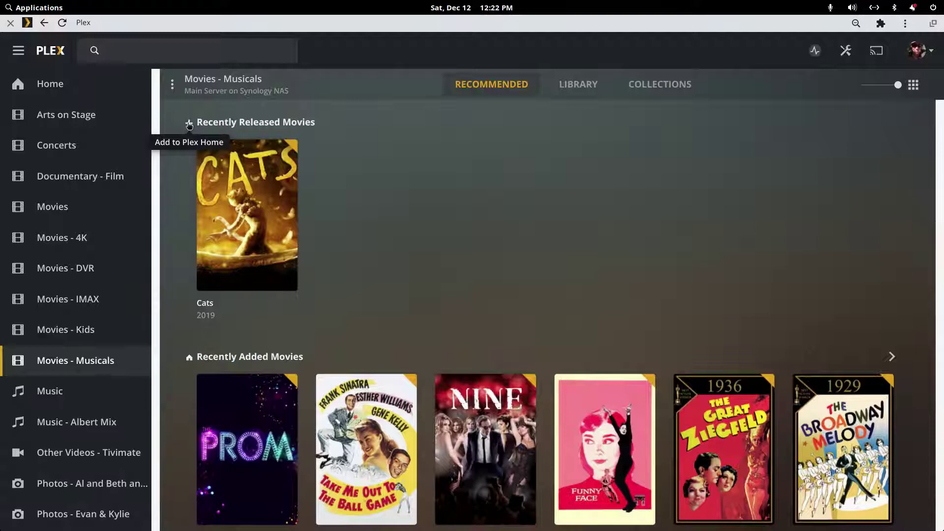
{"action": "left_click", "coordinate": [190, 124]}
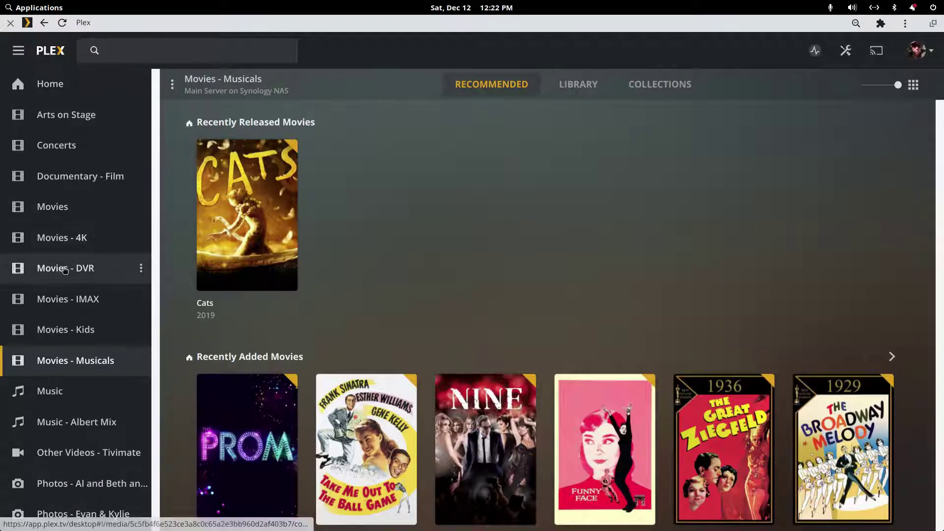
{"action": "scroll", "coordinate": [66, 248], "scroll_direction": "down", "scroll_amount": 3}
{"action": "scroll", "coordinate": [66, 249], "scroll_direction": "up", "scroll_amount": 3}
Return to Home to view the pinned Arts on Stage and Musicals rows.
{"action": "left_click", "coordinate": [42, 83]}
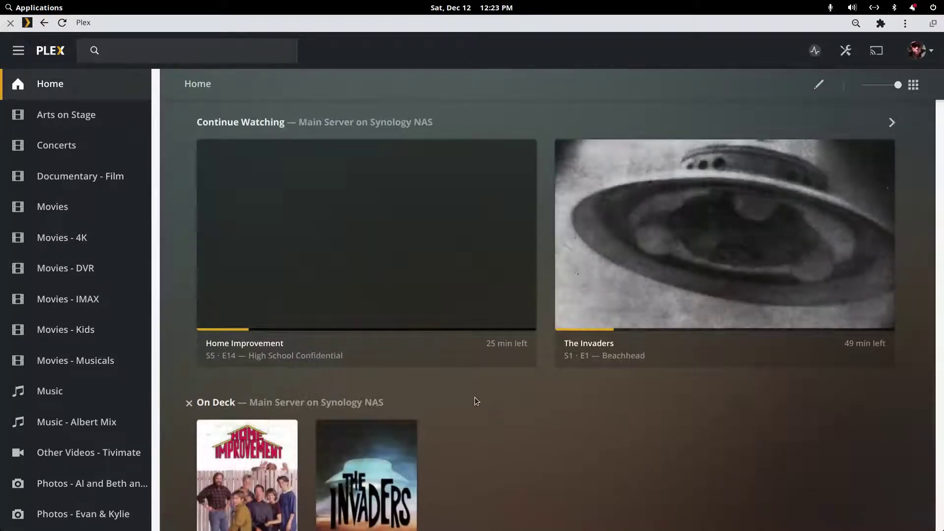
{"action": "scroll", "coordinate": [474, 398], "scroll_direction": "down", "scroll_amount": 2}
{"action": "scroll", "coordinate": [475, 398], "scroll_direction": "down", "scroll_amount": 2}
{"action": "scroll", "coordinate": [476, 401], "scroll_direction": "down", "scroll_amount": 2}
{"action": "scroll", "coordinate": [475, 397], "scroll_direction": "down", "scroll_amount": 1}
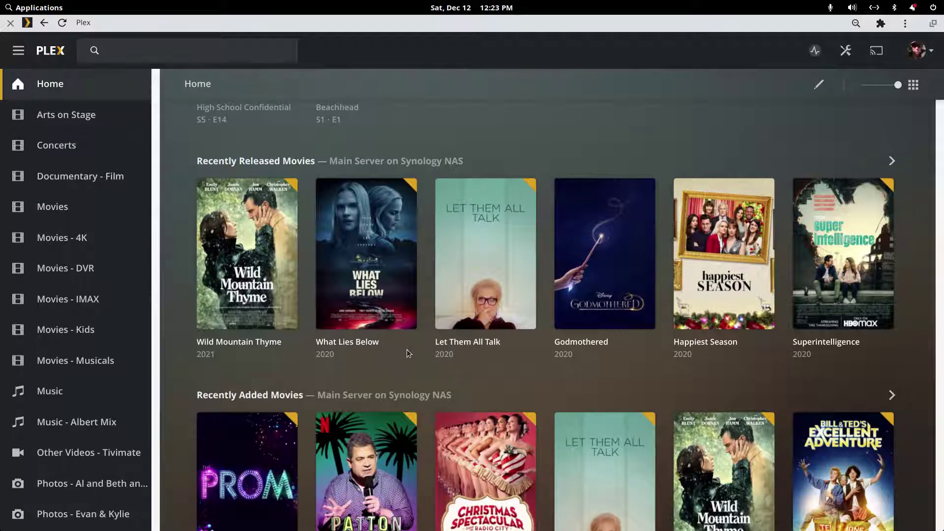
{"action": "scroll", "coordinate": [406, 350], "scroll_direction": "down", "scroll_amount": 2}
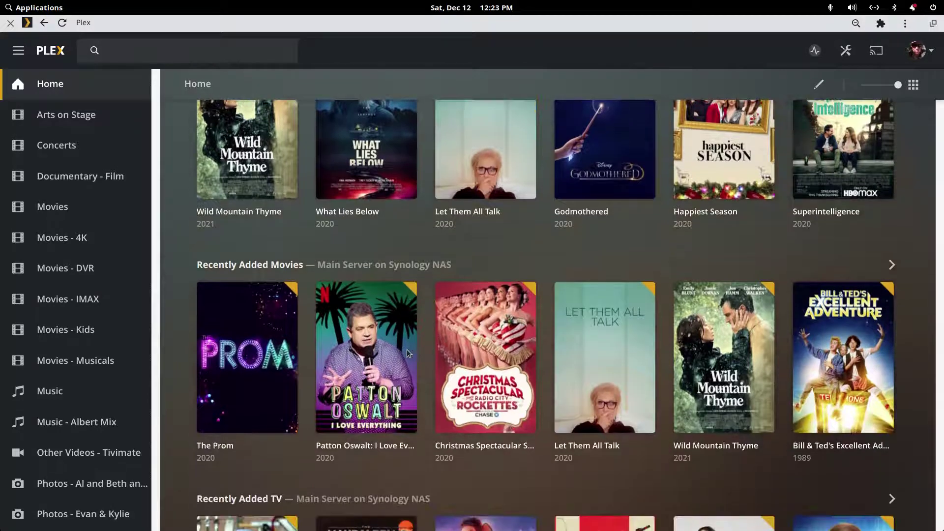
{"action": "scroll", "coordinate": [406, 349], "scroll_direction": "up", "scroll_amount": 2}
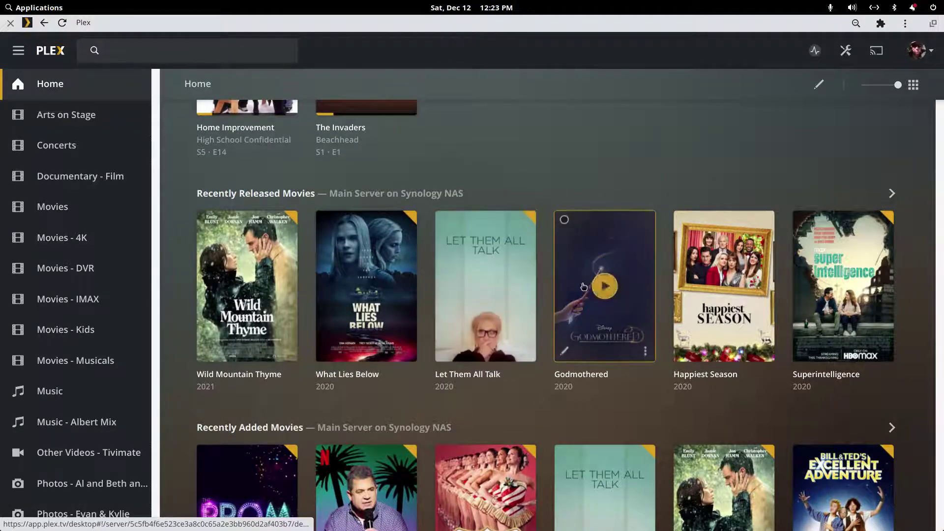
{"action": "scroll", "coordinate": [561, 314], "scroll_direction": "down", "scroll_amount": 1}
{"action": "scroll", "coordinate": [560, 313], "scroll_direction": "down", "scroll_amount": 3}
{"action": "scroll", "coordinate": [545, 317], "scroll_direction": "down", "scroll_amount": 4}
{"action": "scroll", "coordinate": [527, 325], "scroll_direction": "down", "scroll_amount": 2}
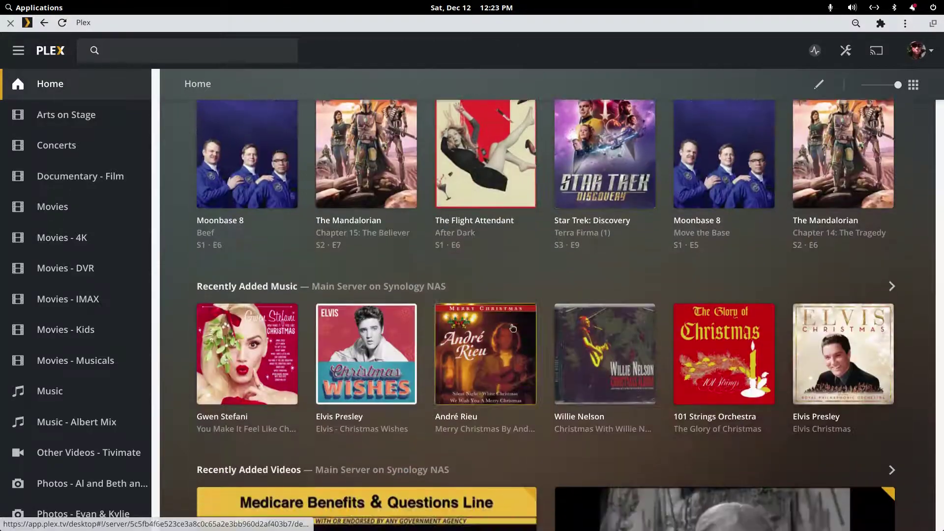
{"action": "scroll", "coordinate": [509, 330], "scroll_direction": "down", "scroll_amount": 2}
{"action": "scroll", "coordinate": [510, 329], "scroll_direction": "down", "scroll_amount": 4}
{"action": "scroll", "coordinate": [507, 331], "scroll_direction": "down", "scroll_amount": 3}
{"action": "scroll", "coordinate": [505, 332], "scroll_direction": "down", "scroll_amount": 3}
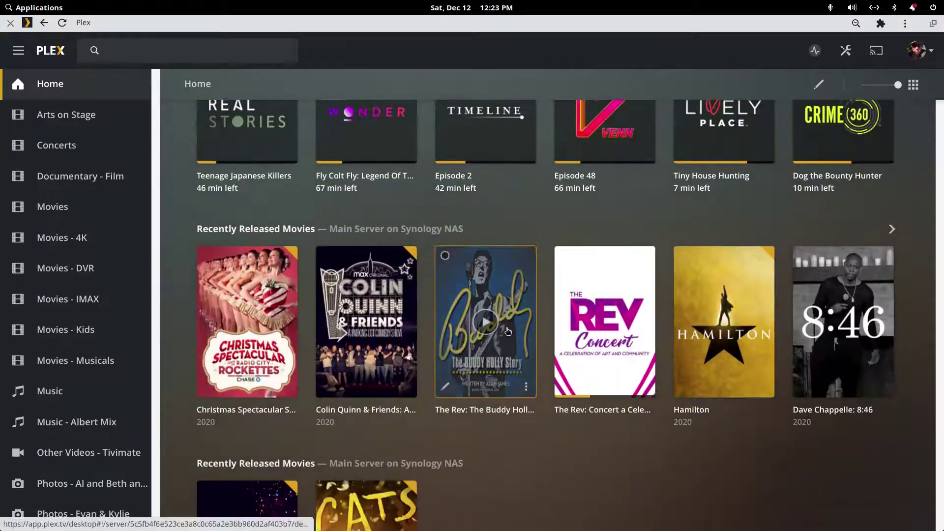
{"action": "scroll", "coordinate": [413, 346], "scroll_direction": "down", "scroll_amount": 2}
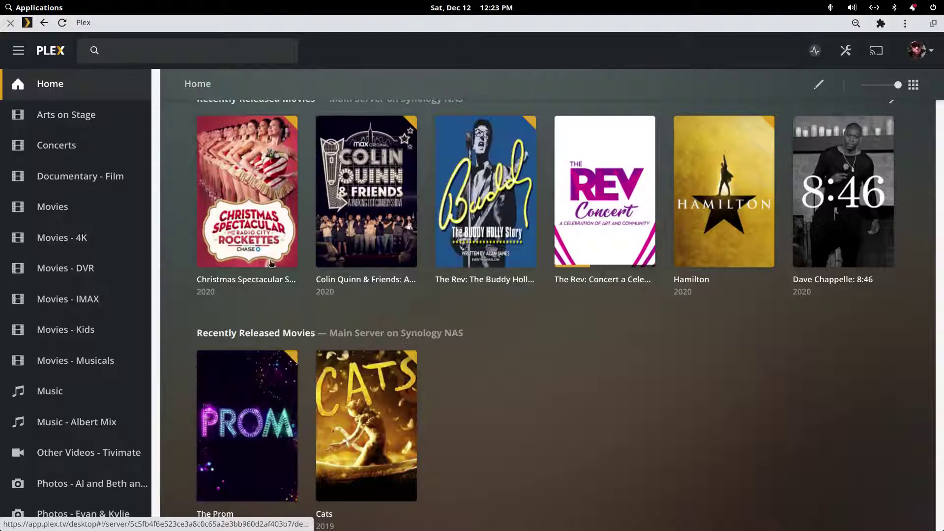
{"action": "scroll", "coordinate": [272, 261], "scroll_direction": "up", "scroll_amount": 2}
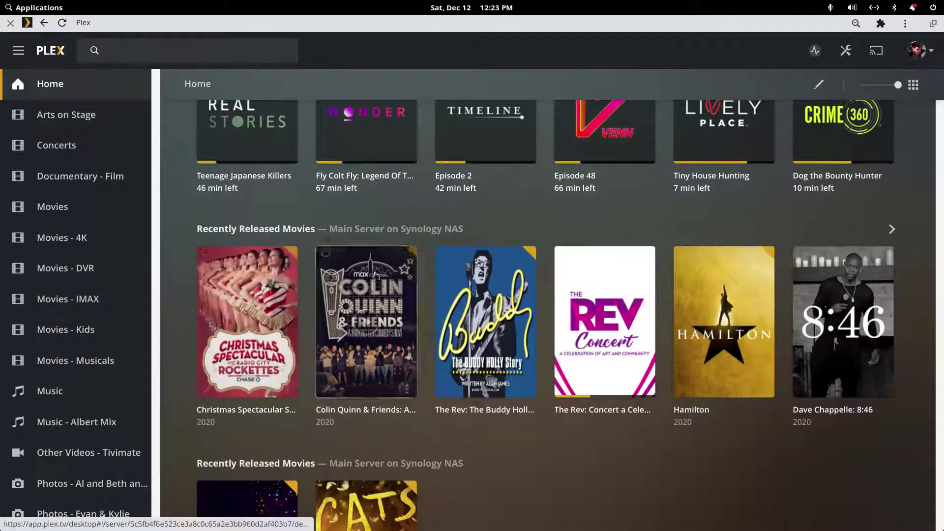
{"action": "left_click", "coordinate": [190, 230]}
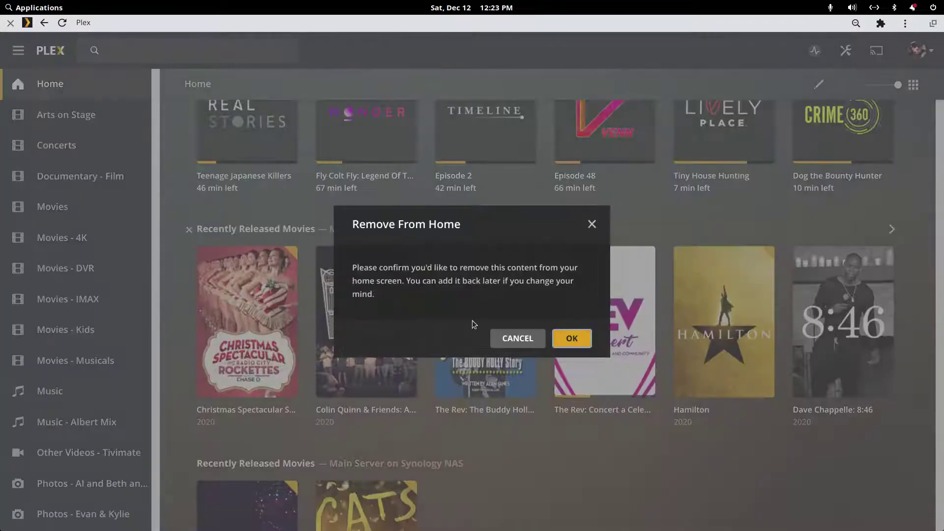
{"action": "left_click", "coordinate": [568, 344]}
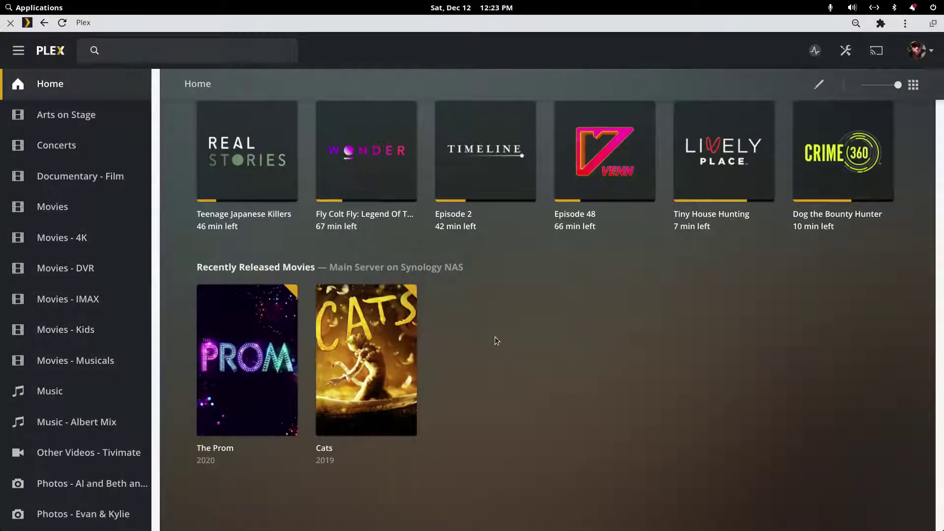
{"action": "left_click", "coordinate": [189, 267]}
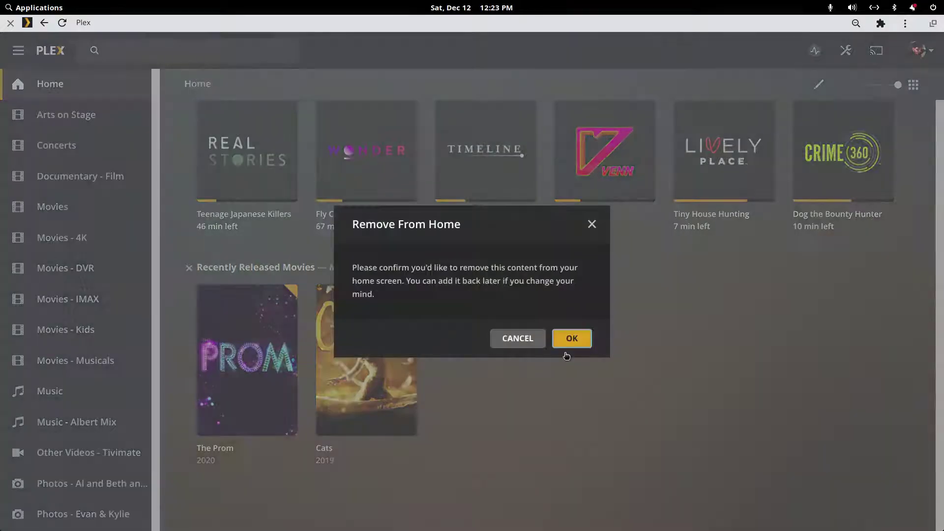
{"action": "left_click", "coordinate": [571, 338]}
{"action": "scroll", "coordinate": [480, 348], "scroll_direction": "up", "scroll_amount": 3}
{"action": "scroll", "coordinate": [463, 337], "scroll_direction": "up", "scroll_amount": 4}
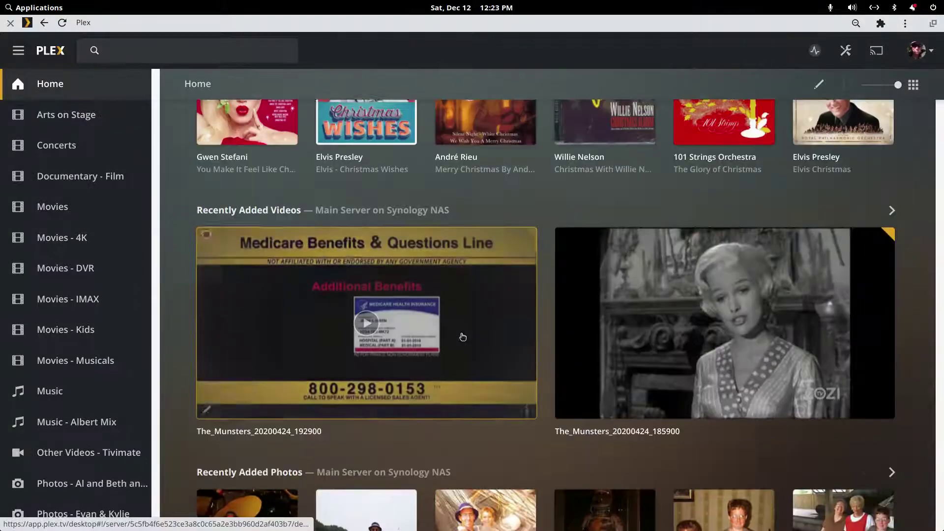
{"action": "scroll", "coordinate": [462, 337], "scroll_direction": "up", "scroll_amount": 3}
{"action": "scroll", "coordinate": [458, 337], "scroll_direction": "up", "scroll_amount": 2}
{"action": "scroll", "coordinate": [450, 337], "scroll_direction": "up", "scroll_amount": 3}
{"action": "scroll", "coordinate": [444, 337], "scroll_direction": "up", "scroll_amount": 3}
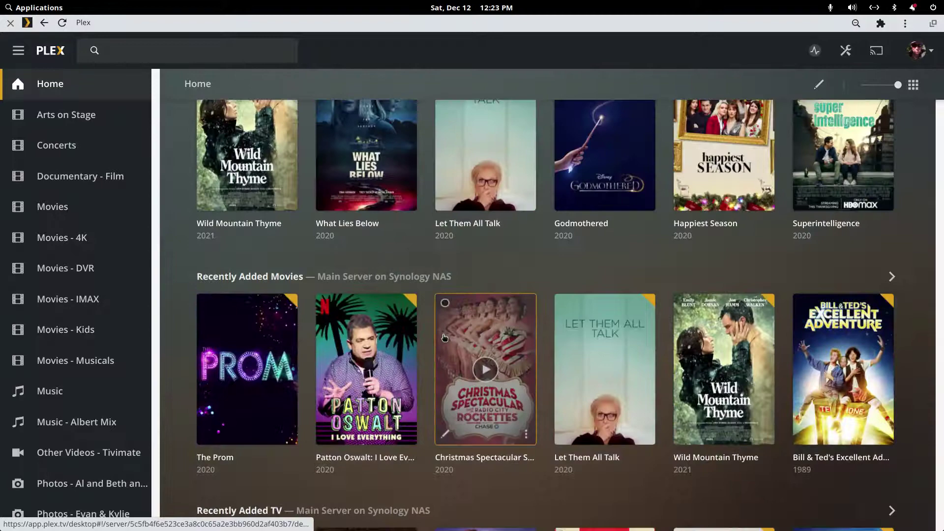
{"action": "scroll", "coordinate": [444, 337], "scroll_direction": "up", "scroll_amount": 4}
{"action": "scroll", "coordinate": [443, 337], "scroll_direction": "down", "scroll_amount": 3}
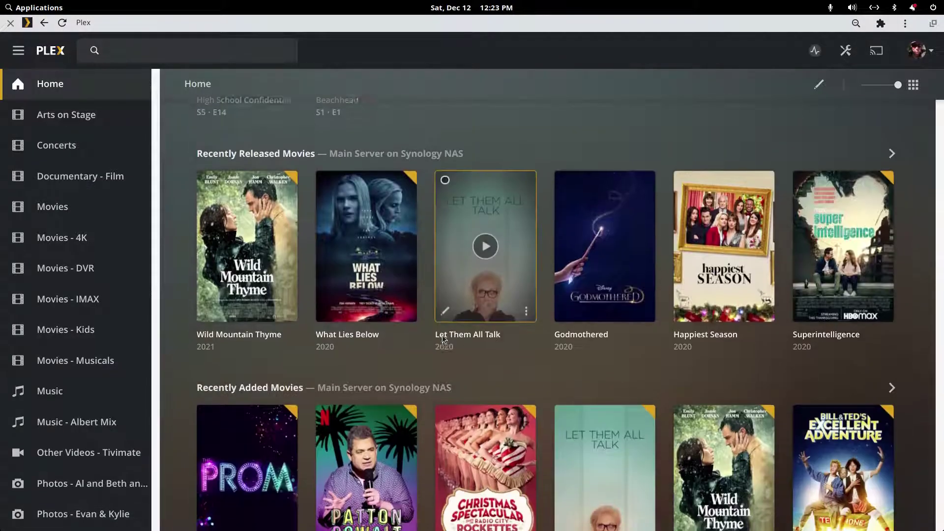
{"action": "scroll", "coordinate": [442, 336], "scroll_direction": "down", "scroll_amount": 3}
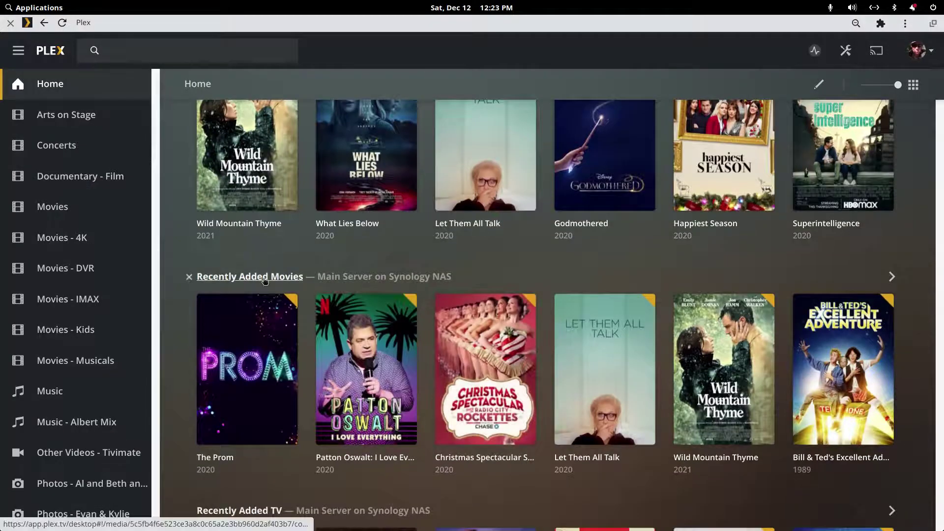
{"action": "mouse_move", "coordinate": [365, 370]}
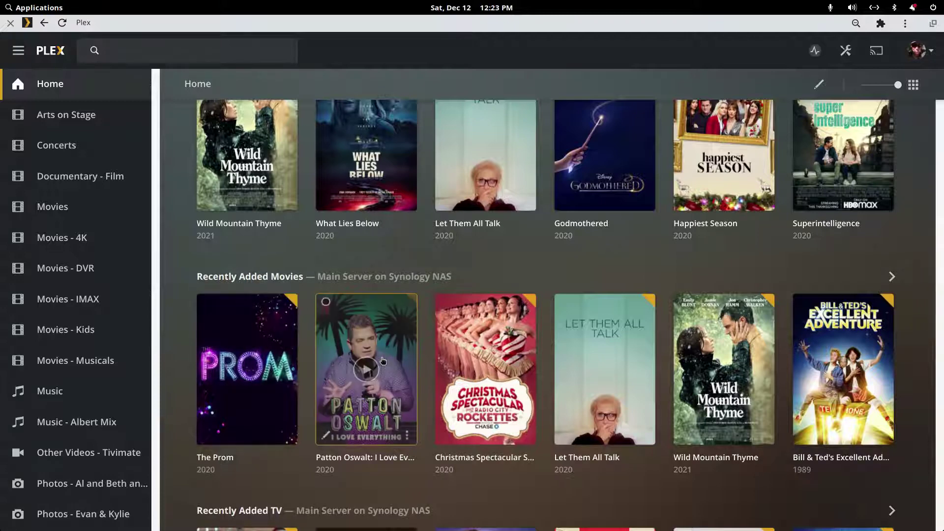
{"action": "scroll", "coordinate": [383, 362], "scroll_direction": "down", "scroll_amount": 3}
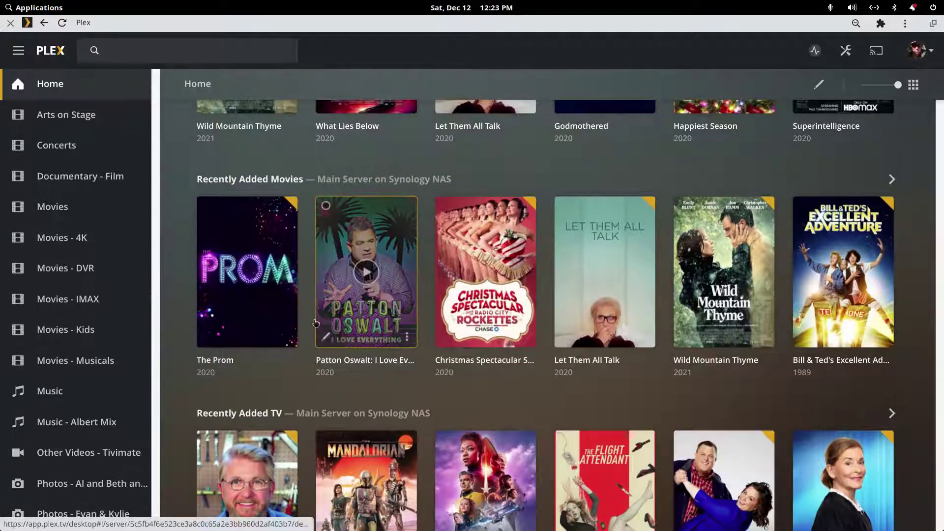
{"action": "left_click", "coordinate": [65, 119]}
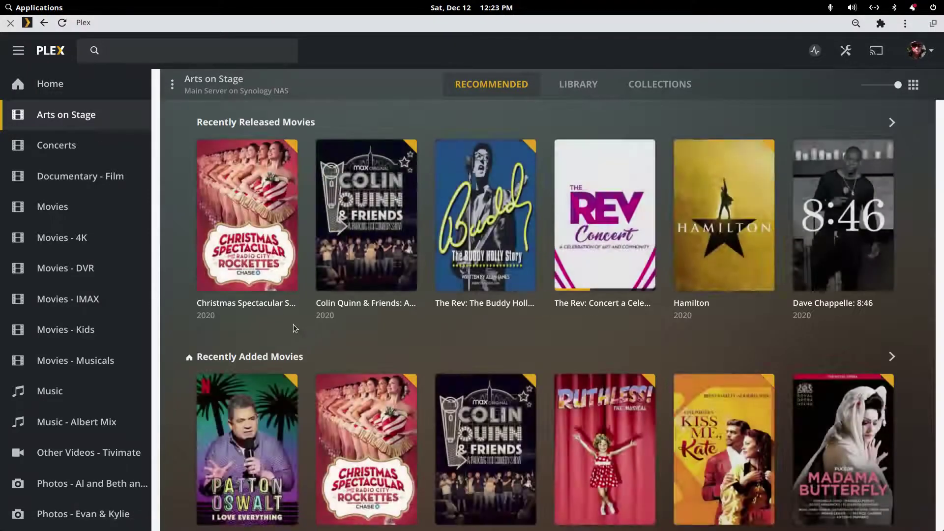
{"action": "scroll", "coordinate": [293, 328], "scroll_direction": "down", "scroll_amount": 3}
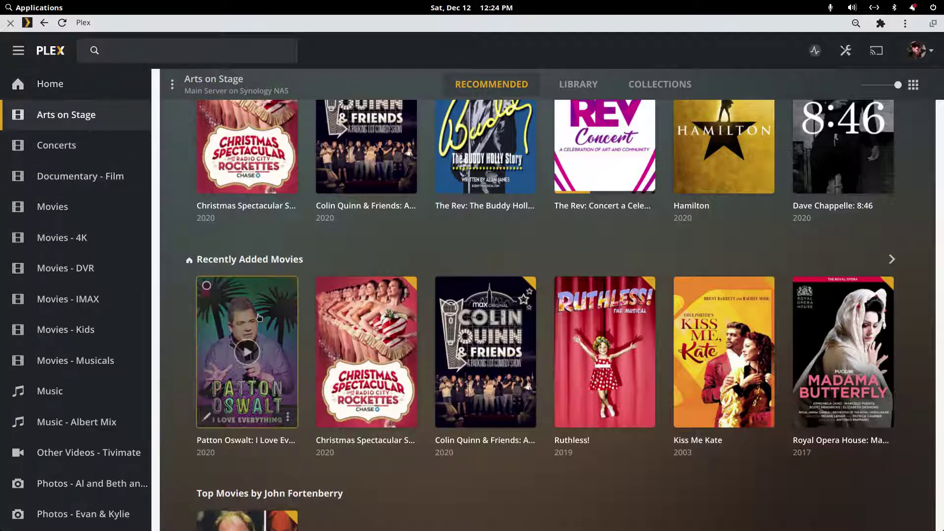
{"action": "left_click", "coordinate": [72, 93]}
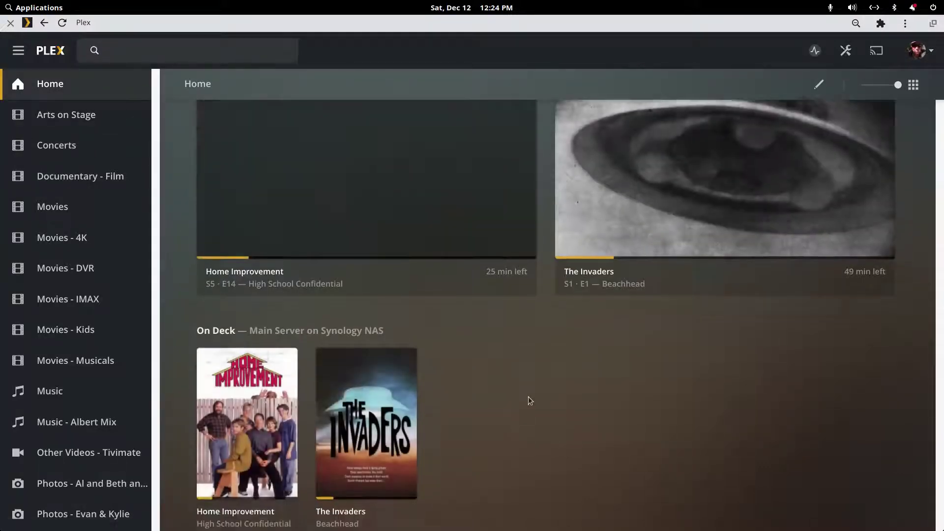
{"action": "scroll", "coordinate": [528, 400], "scroll_direction": "down", "scroll_amount": 3}
{"action": "scroll", "coordinate": [528, 401], "scroll_direction": "down", "scroll_amount": 2}
{"action": "scroll", "coordinate": [528, 401], "scroll_direction": "down", "scroll_amount": 2}
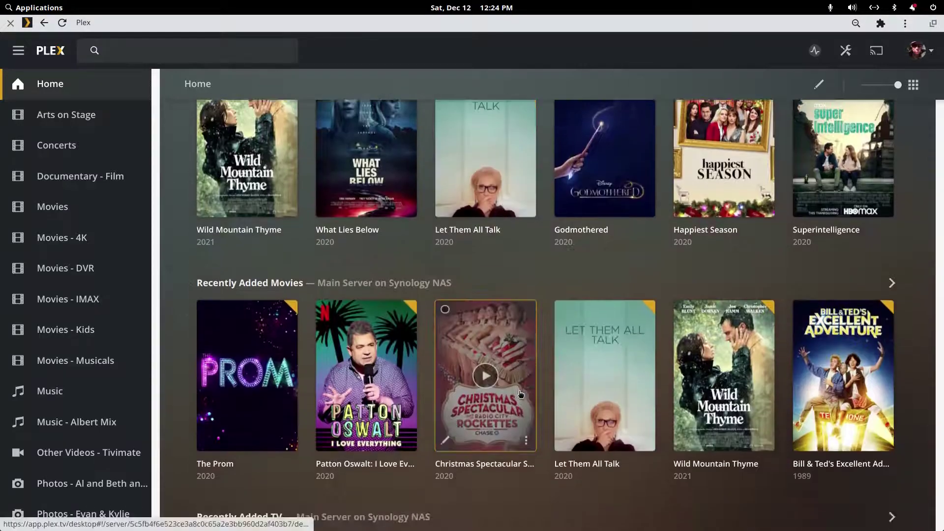
{"action": "scroll", "coordinate": [521, 394], "scroll_direction": "down", "scroll_amount": 1}
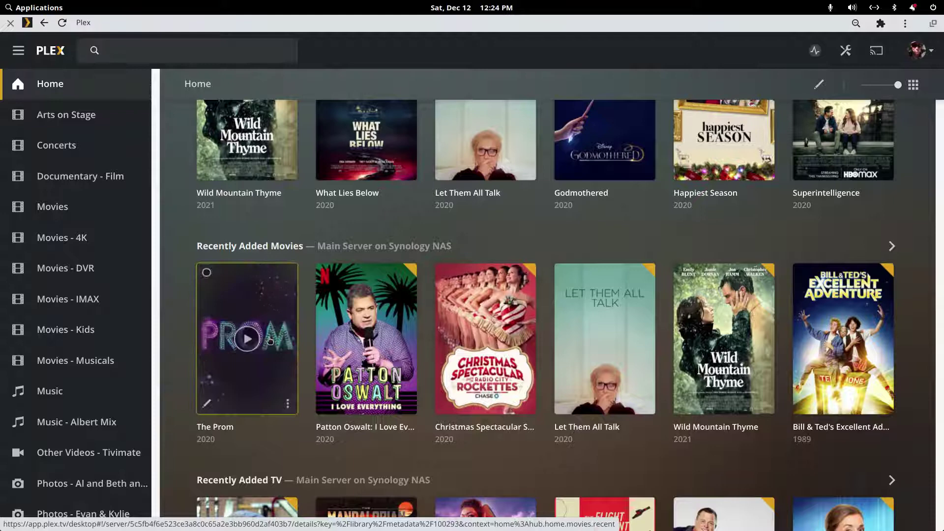
{"action": "scroll", "coordinate": [305, 340], "scroll_direction": "up", "scroll_amount": 4}
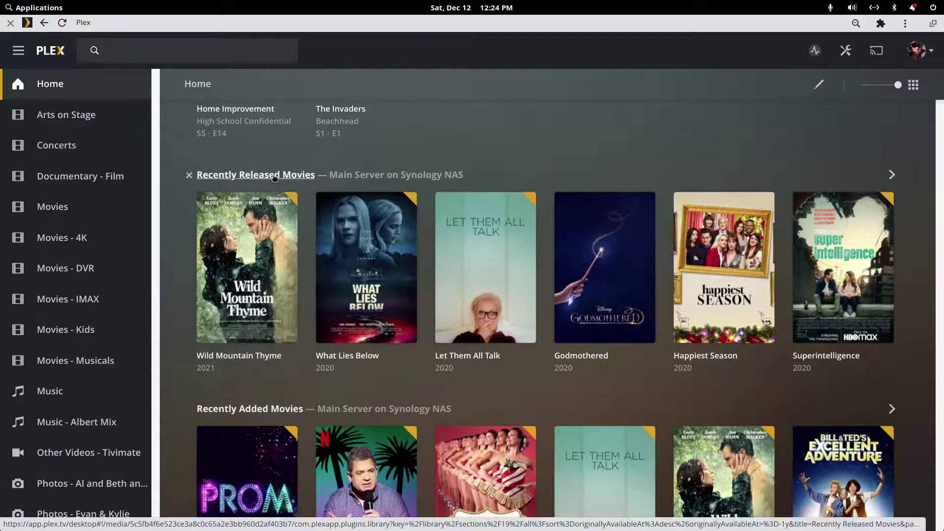
{"action": "mouse_move", "coordinate": [366, 267]}
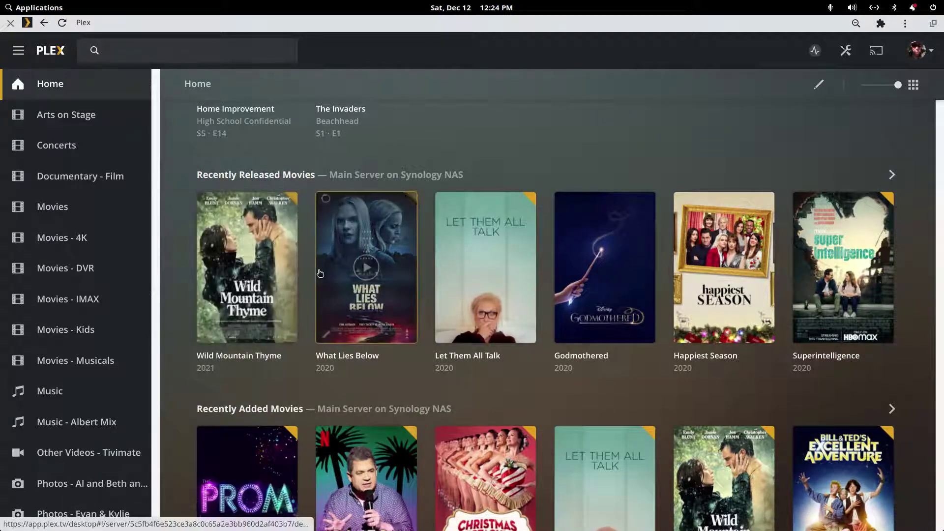
{"action": "scroll", "coordinate": [319, 273], "scroll_direction": "up", "scroll_amount": 3}
{"action": "scroll", "coordinate": [324, 270], "scroll_direction": "up", "scroll_amount": 3}
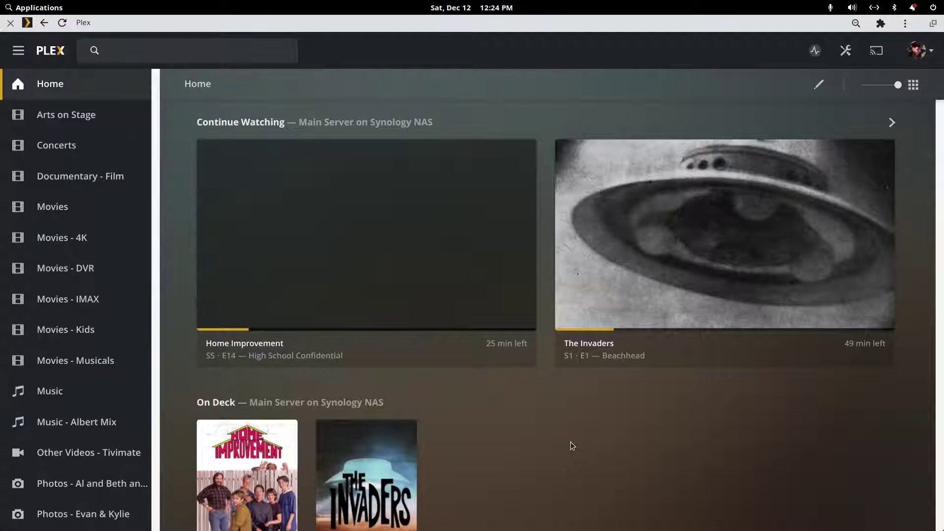
Move Podcasts On Deck up to third and Recently Added above Recently Released, then save.
{"action": "left_click", "coordinate": [819, 86]}
{"action": "scroll", "coordinate": [319, 332], "scroll_direction": "down", "scroll_amount": 3}
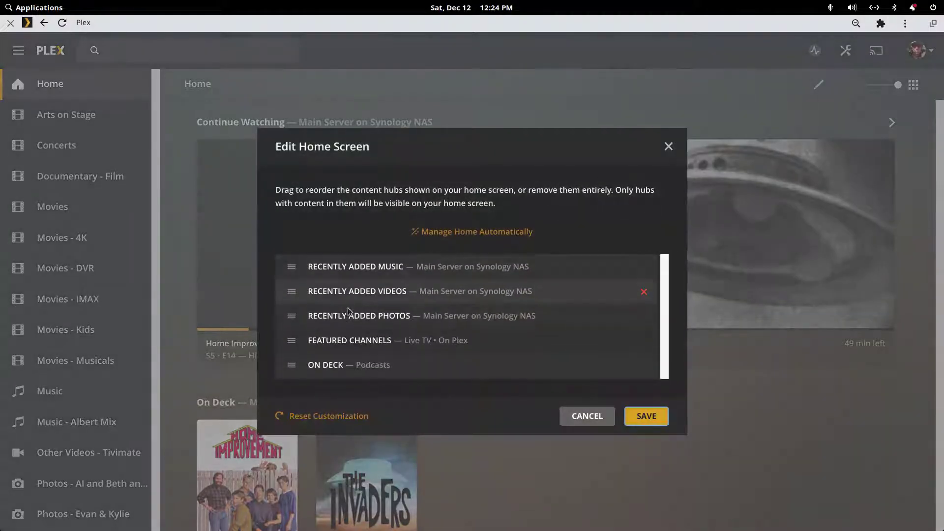
{"action": "mouse_move", "coordinate": [413, 365]}
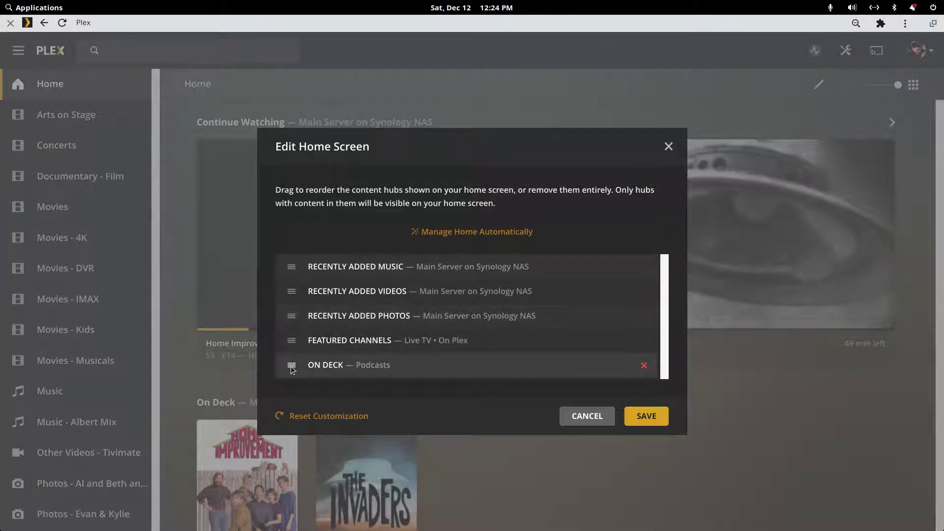
{"action": "mouse_move", "coordinate": [292, 367]}
{"action": "left_mouse_down"}
{"action": "mouse_move", "coordinate": [284, 317]}
{"action": "mouse_move", "coordinate": [293, 370]}
{"action": "left_mouse_up"}
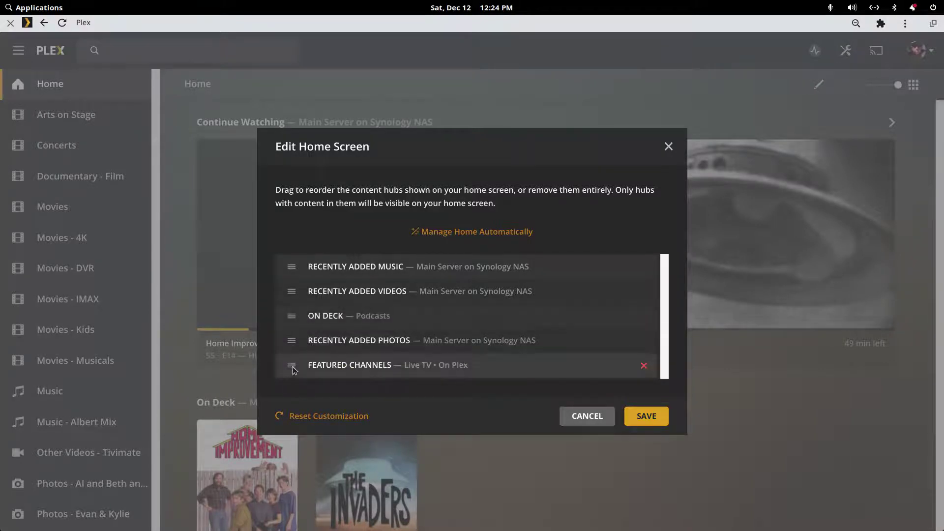
{"action": "left_click_drag", "start_coordinate": [291, 365], "coordinate": [293, 375]}
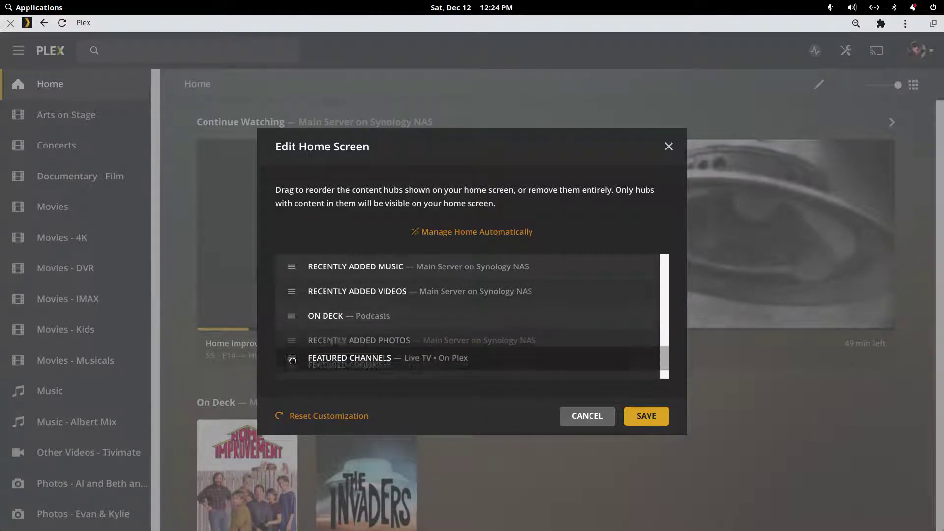
{"action": "scroll", "coordinate": [315, 366], "scroll_direction": "up", "scroll_amount": 1}
{"action": "scroll", "coordinate": [315, 364], "scroll_direction": "up", "scroll_amount": 3}
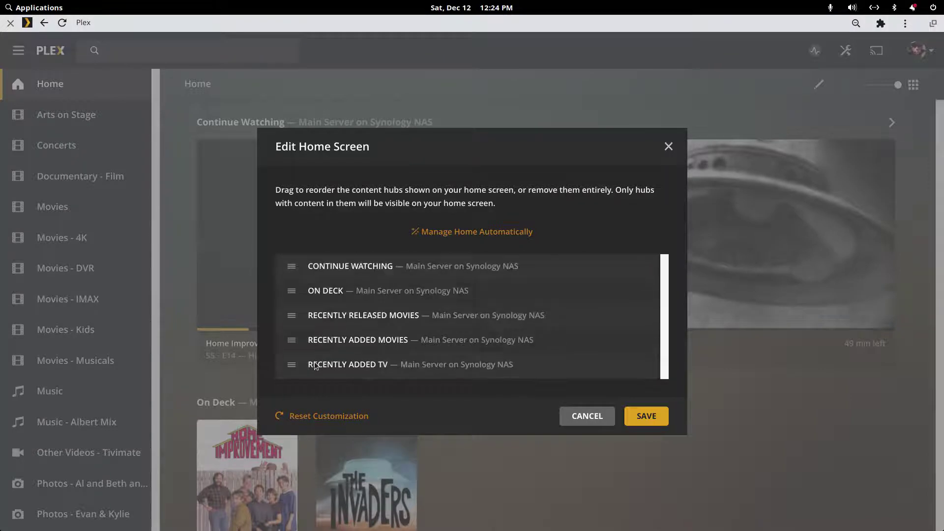
{"action": "left_click_drag", "start_coordinate": [293, 339], "coordinate": [299, 320]}
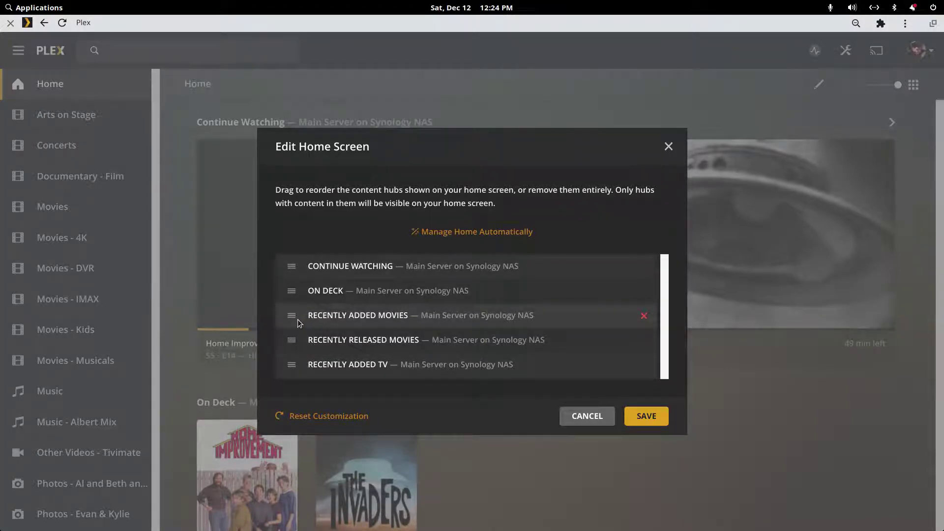
{"action": "left_click", "coordinate": [646, 416]}
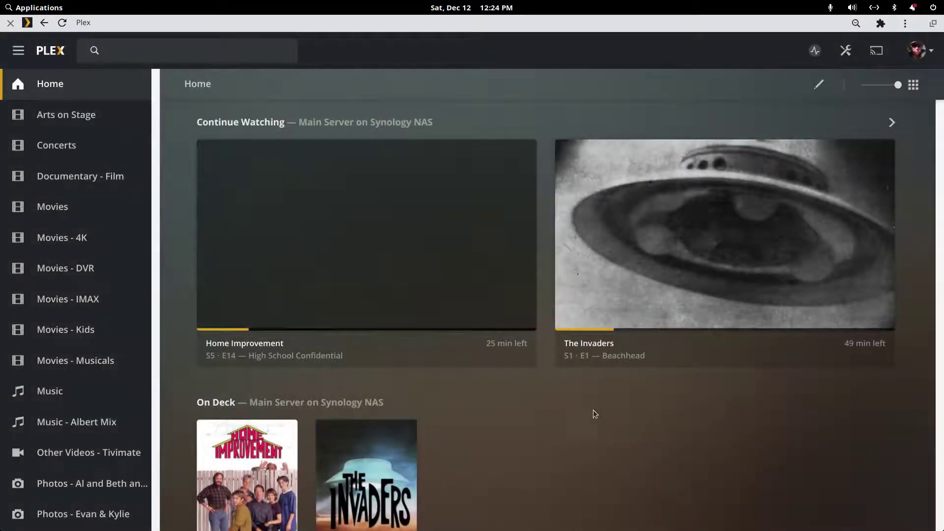
{"action": "scroll", "coordinate": [481, 389], "scroll_direction": "down", "scroll_amount": 5}
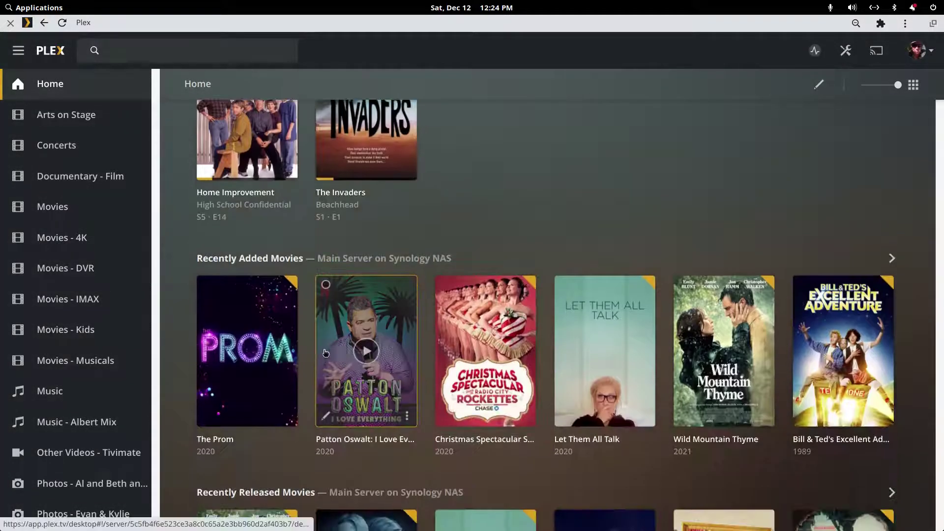
Put Recently Released Movies back above Recently Added Movies and save the order.
{"action": "left_click", "coordinate": [819, 84]}
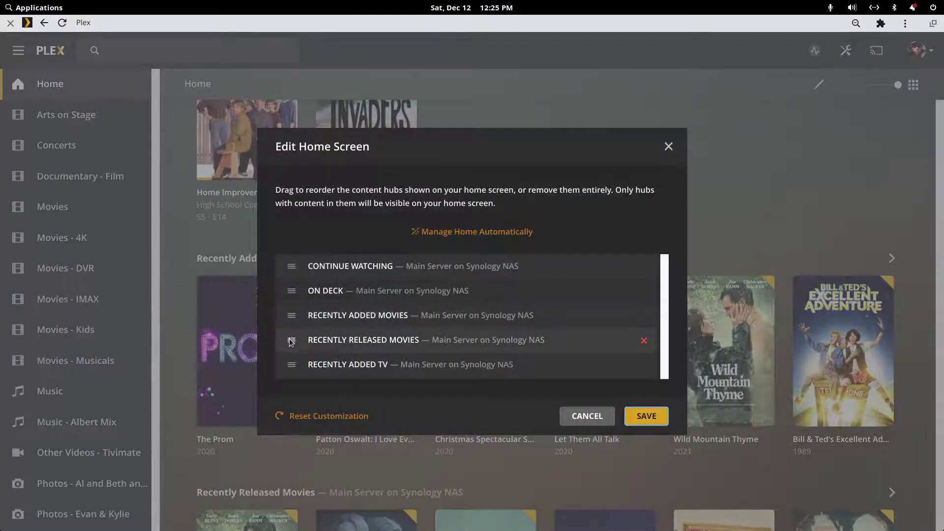
{"action": "left_click_drag", "start_coordinate": [291, 342], "coordinate": [291, 316]}
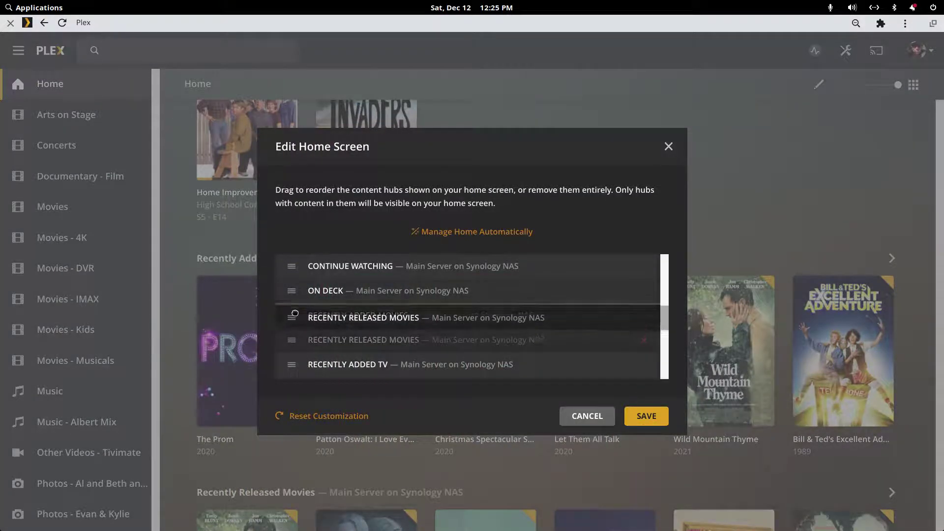
{"action": "left_click", "coordinate": [639, 418]}
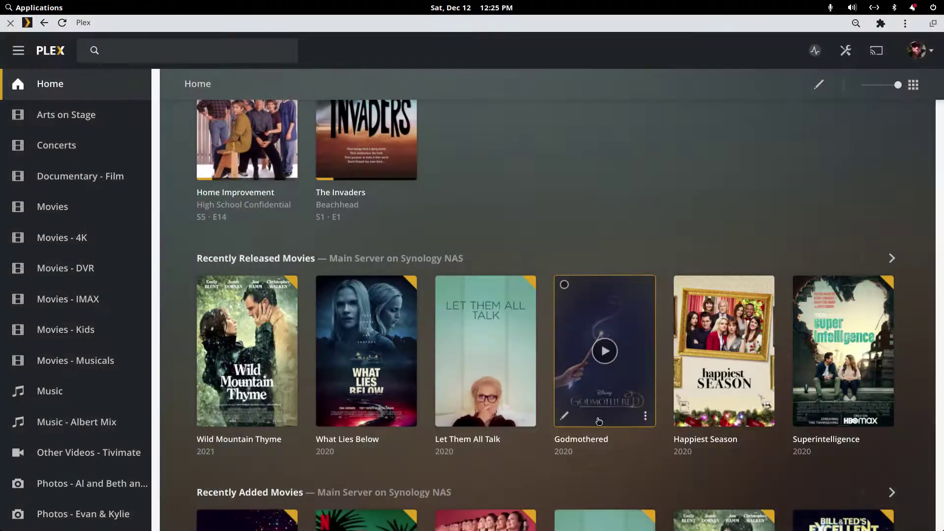
{"action": "scroll", "coordinate": [600, 197], "scroll_direction": "up", "scroll_amount": 3}
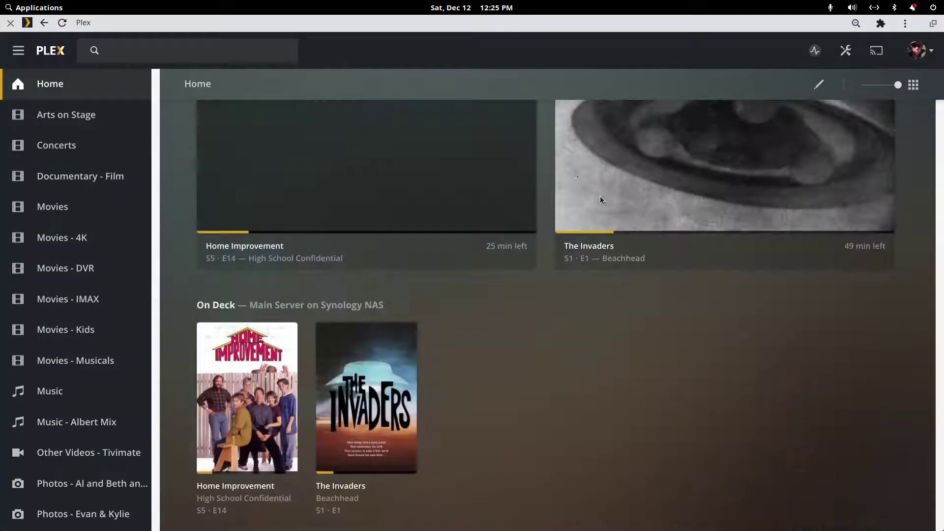
{"action": "scroll", "coordinate": [623, 354], "scroll_direction": "up", "scroll_amount": 2}
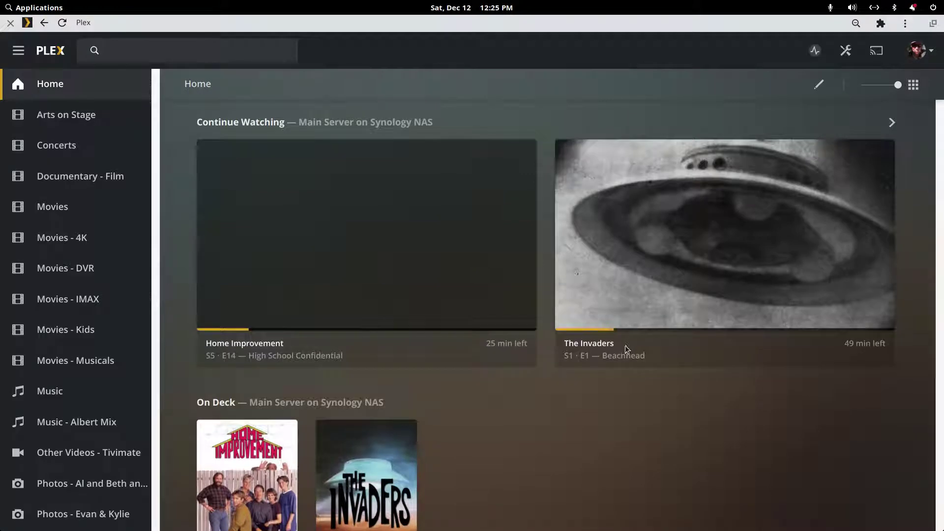
{"action": "scroll", "coordinate": [609, 362], "scroll_direction": "down", "scroll_amount": 1}
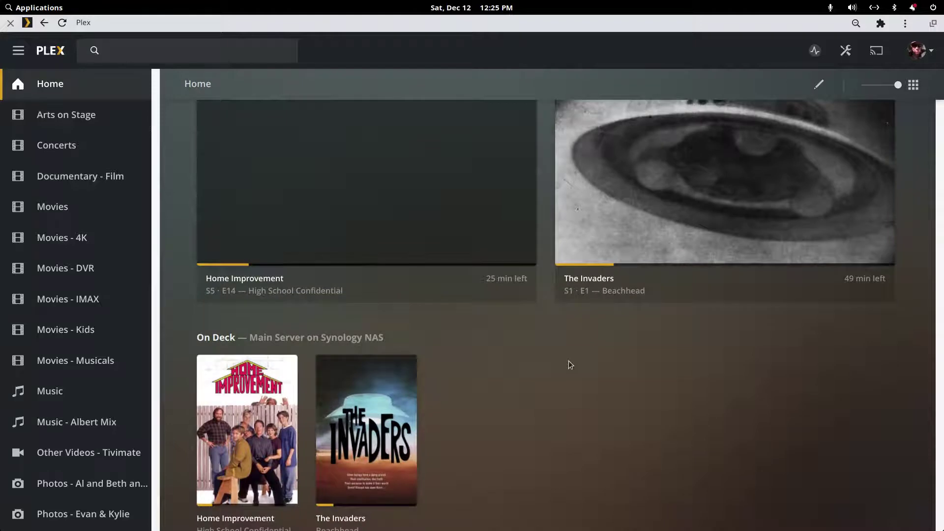
{"action": "scroll", "coordinate": [568, 365], "scroll_direction": "down", "scroll_amount": 2}
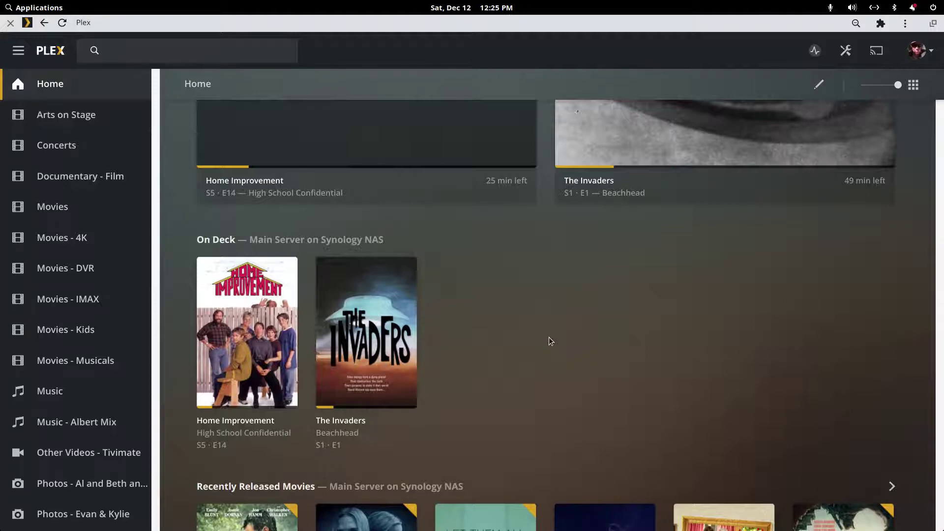
{"action": "scroll", "coordinate": [548, 341], "scroll_direction": "down", "scroll_amount": 3}
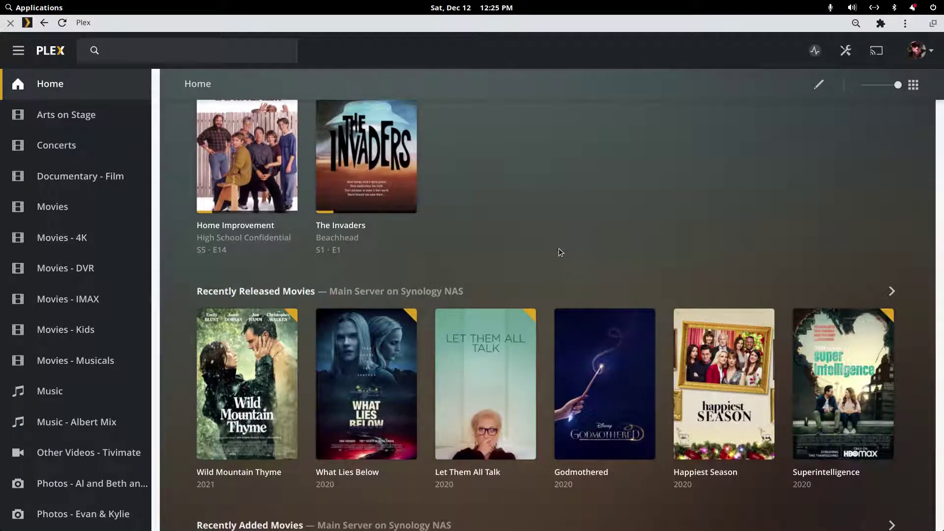
{"action": "scroll", "coordinate": [544, 255], "scroll_direction": "up", "scroll_amount": 3}
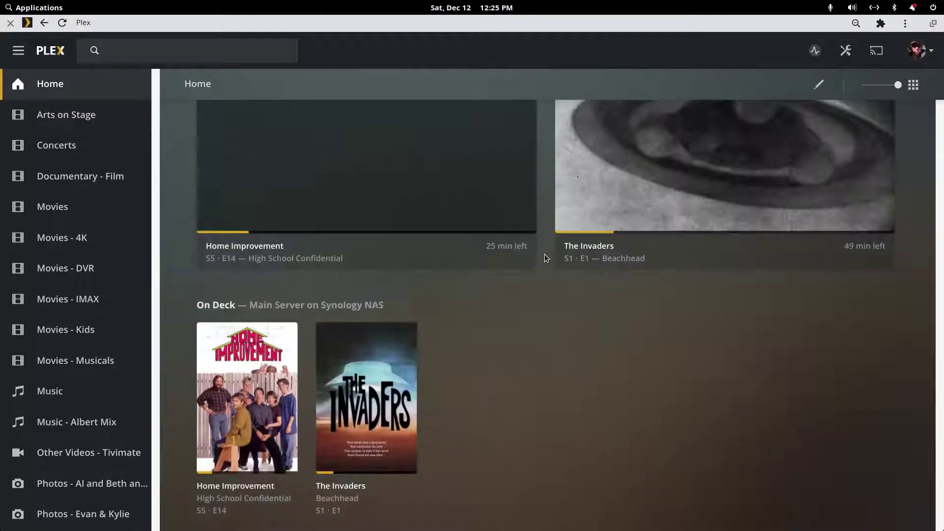
{"action": "scroll", "coordinate": [544, 263], "scroll_direction": "down", "scroll_amount": 3}
{"action": "scroll", "coordinate": [542, 262], "scroll_direction": "down", "scroll_amount": 3}
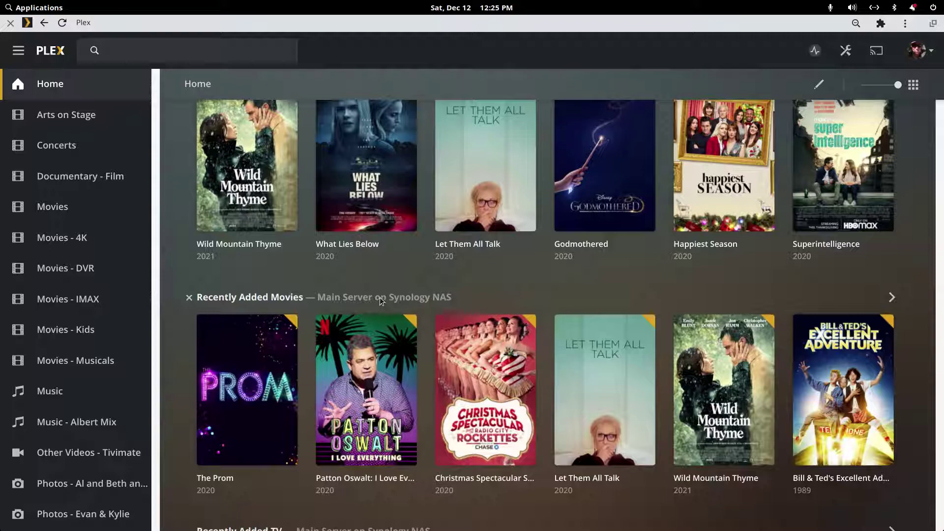
{"action": "mouse_move", "coordinate": [247, 390]}
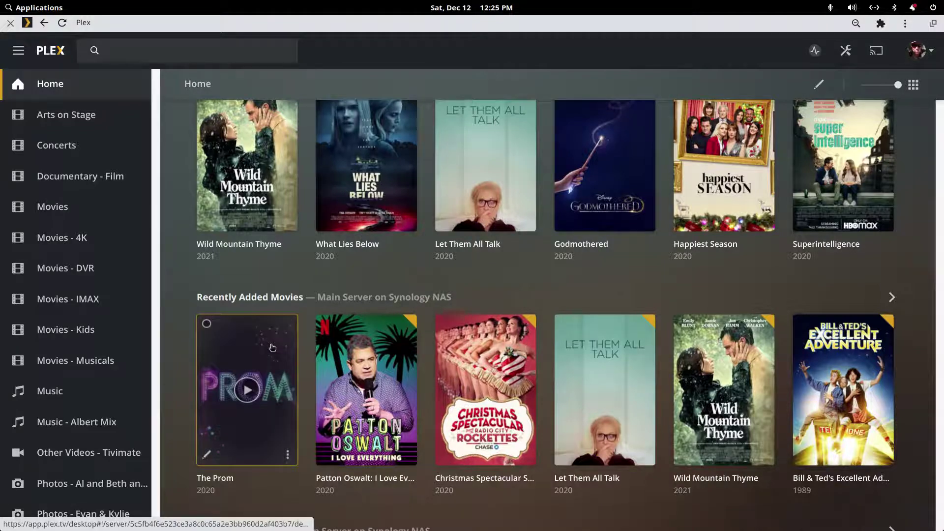
{"action": "scroll", "coordinate": [272, 348], "scroll_direction": "up", "scroll_amount": 4}
{"action": "mouse_move", "coordinate": [248, 460]}
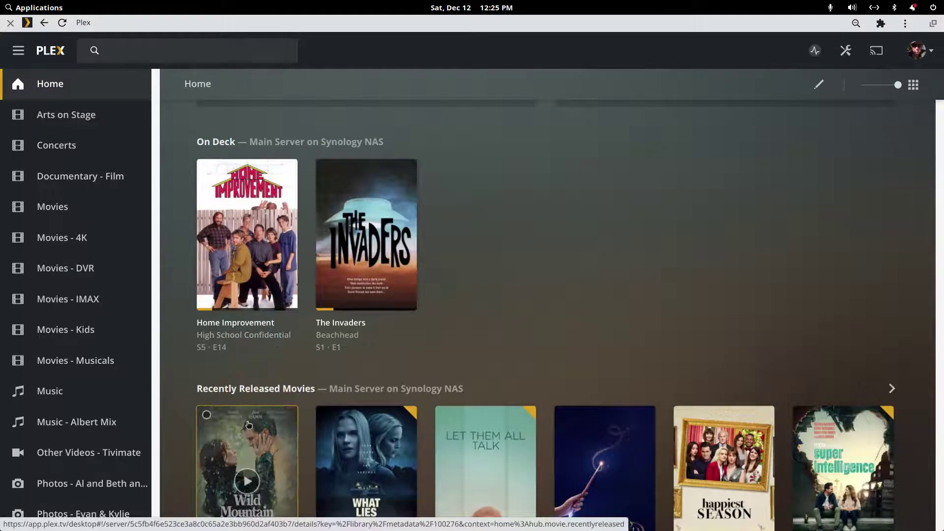
{"action": "scroll", "coordinate": [308, 318], "scroll_direction": "down", "scroll_amount": 2}
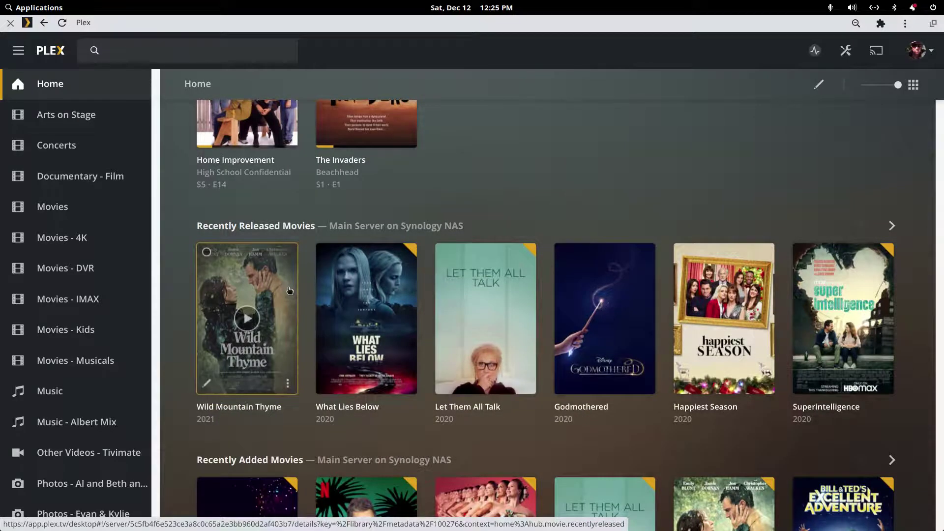